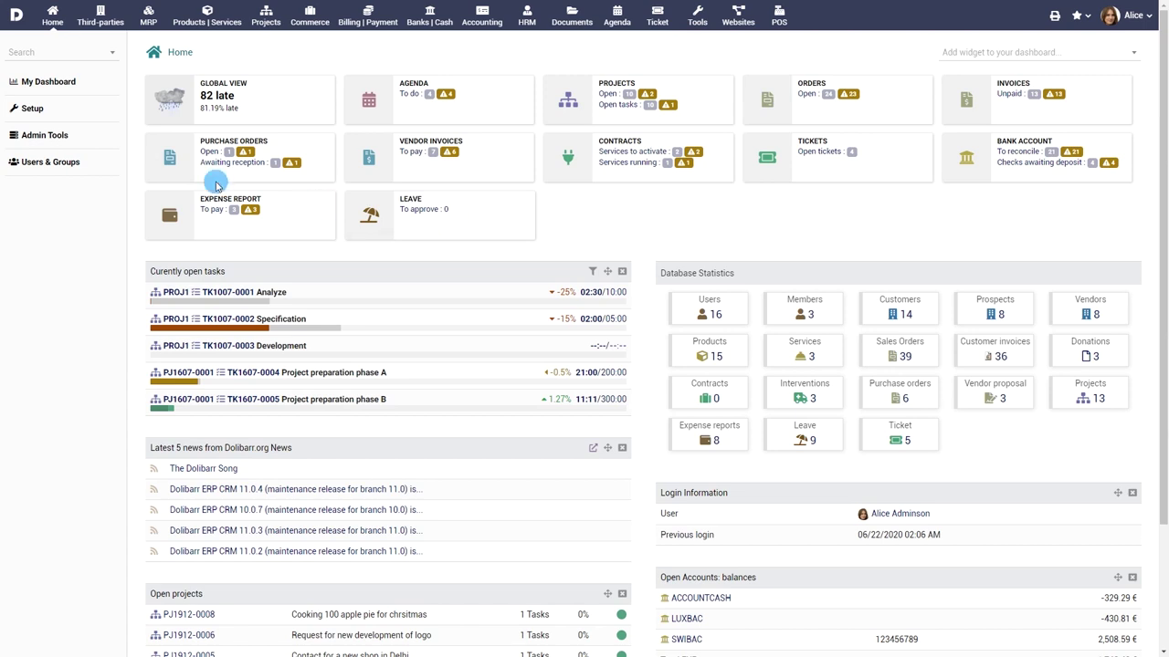
# Enable the Proposals module and the Vendor Commercial Proposals module in the application setup
pyautogui.click(44, 112)
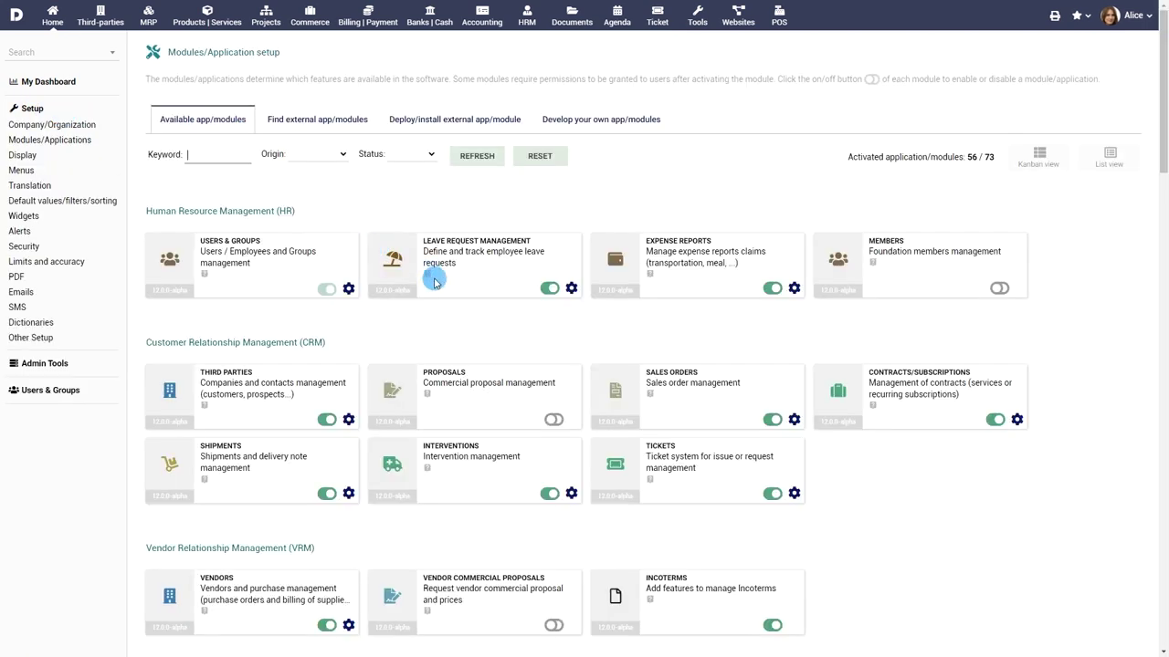
pyautogui.scroll(-2, 439, 287)
pyautogui.click(554, 175)
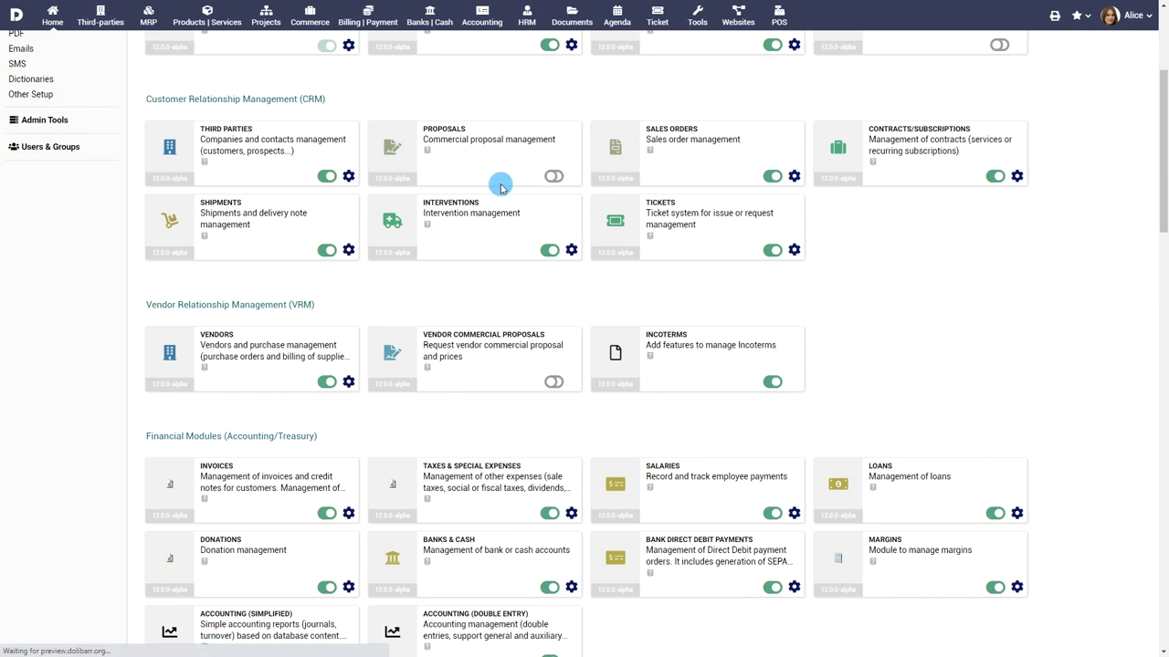
pyautogui.click(554, 382)
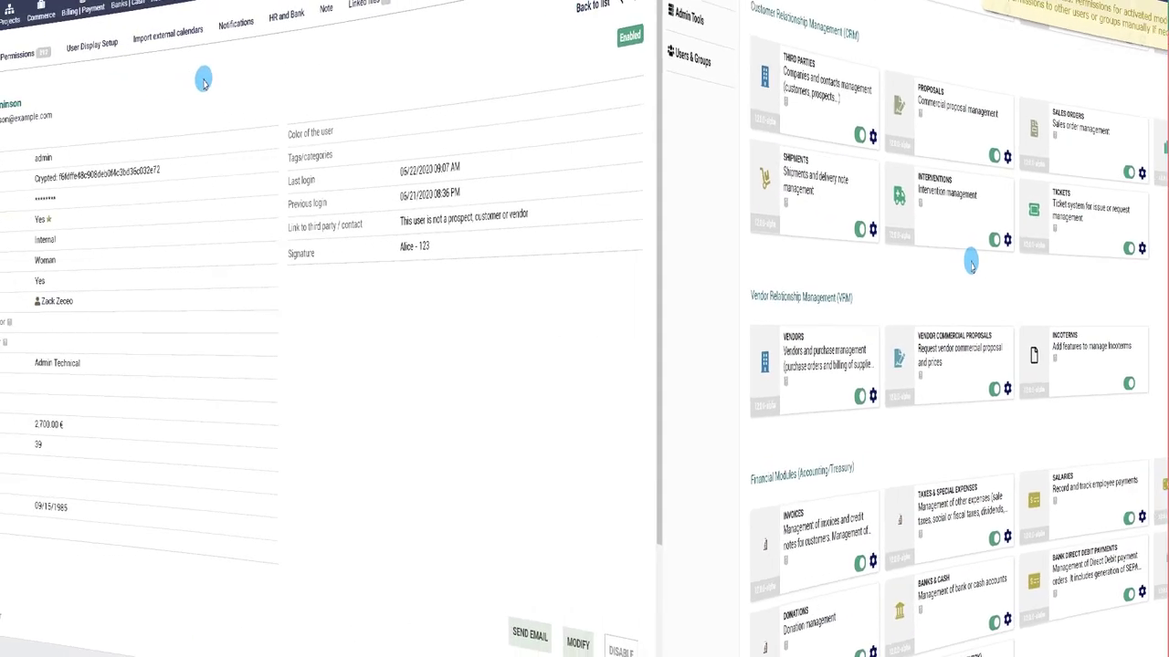
# Grant the administrator user read access to commercial proposals, and extend it to all Proposals permissions
pyautogui.click(284, 55)
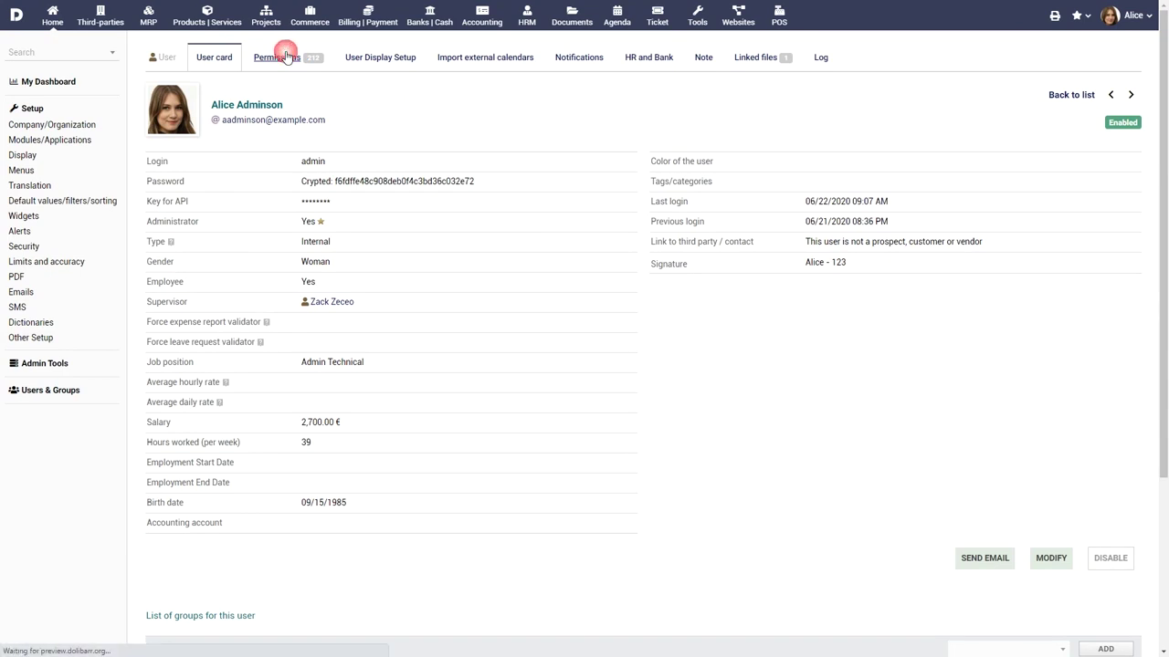
pyautogui.scroll(-15, 429, 98)
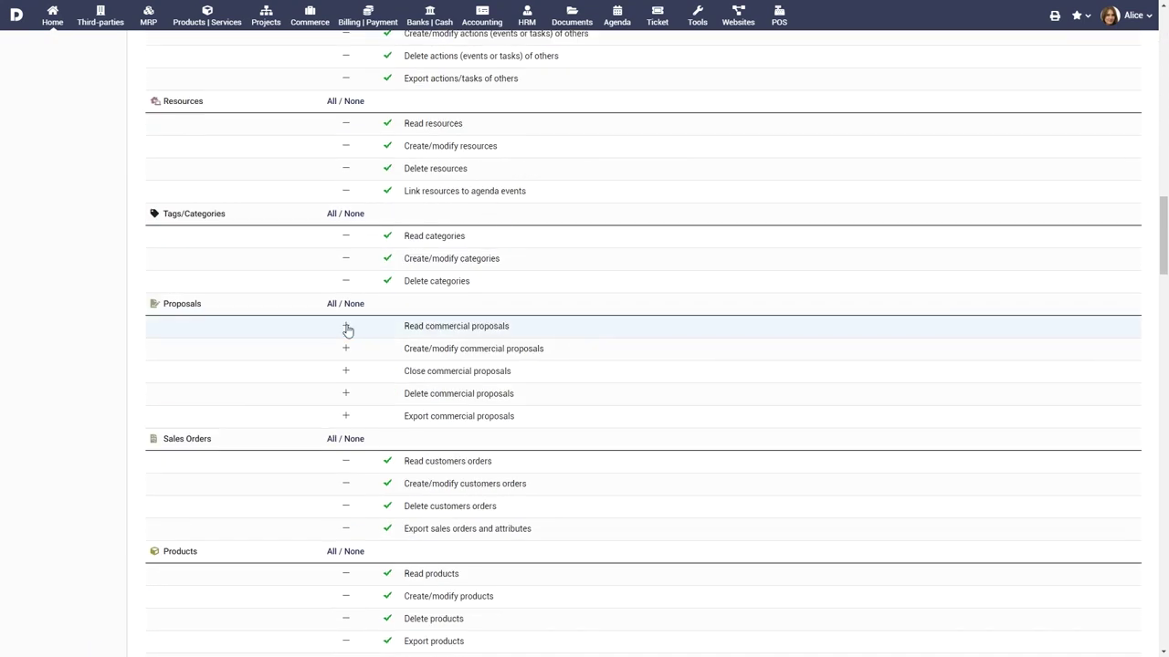
pyautogui.click(365, 327)
pyautogui.click(331, 303)
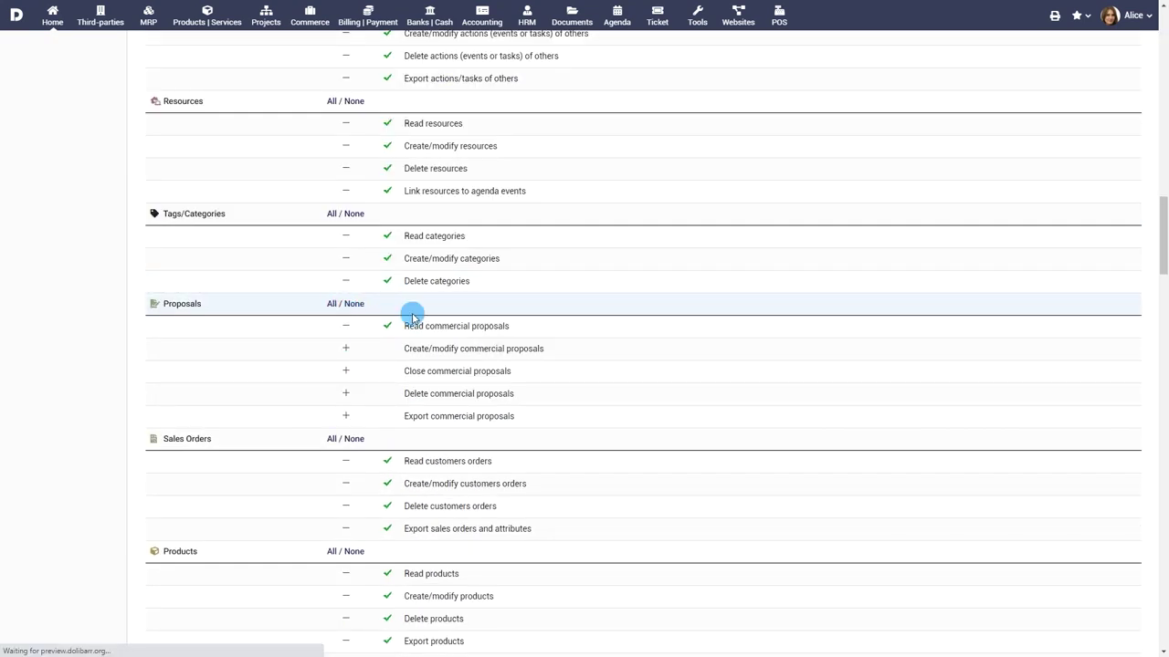
# Grant the administrator user all Vendor Commercial Proposals permissions, including reading supplier proposals
pyautogui.scroll(-6, 342, 323)
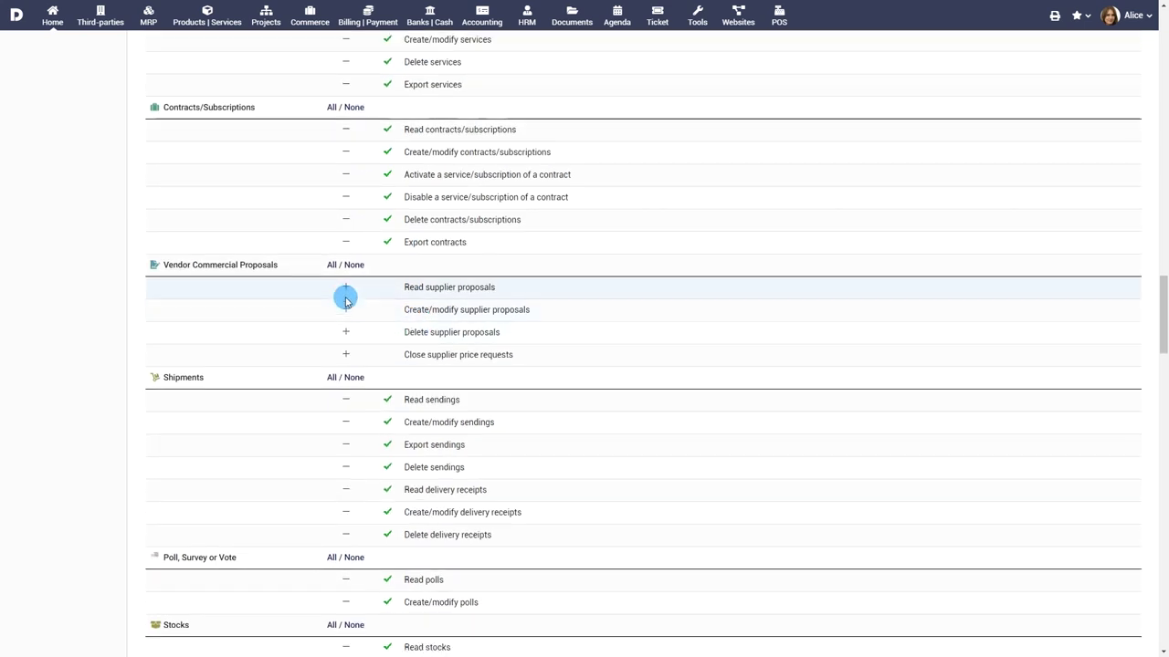
pyautogui.click(345, 287)
pyautogui.click(334, 266)
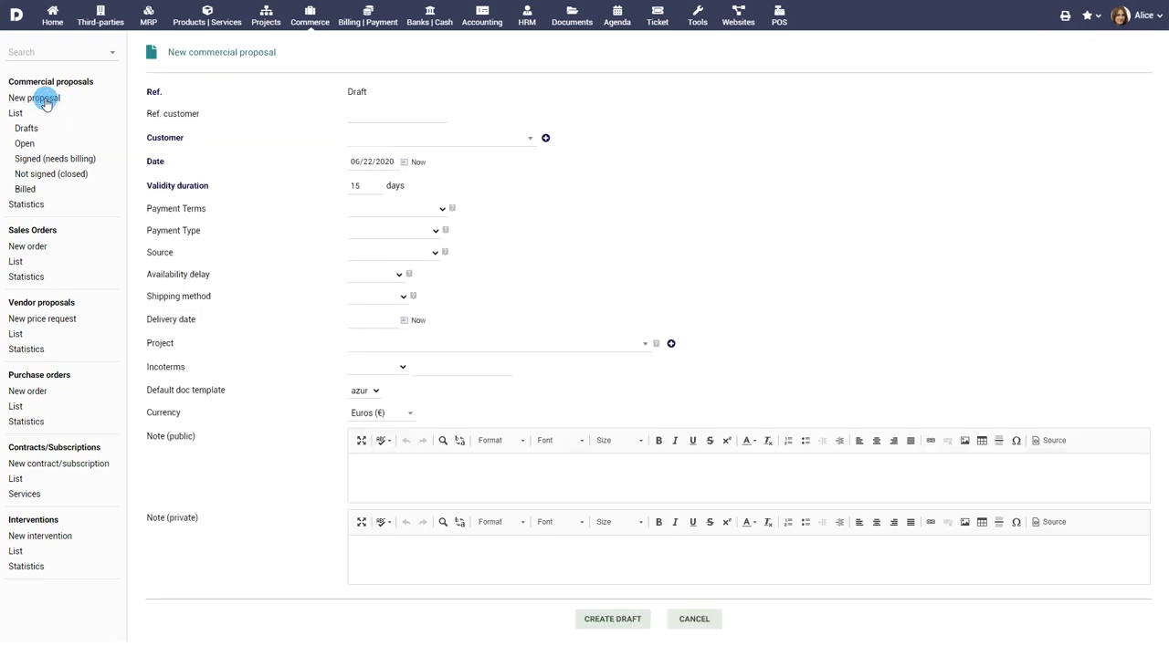
# Set the new proposal's customer to Company Corp 1, its date to 06/16/2020 and its validity duration to 20 days
pyautogui.click(483, 139)
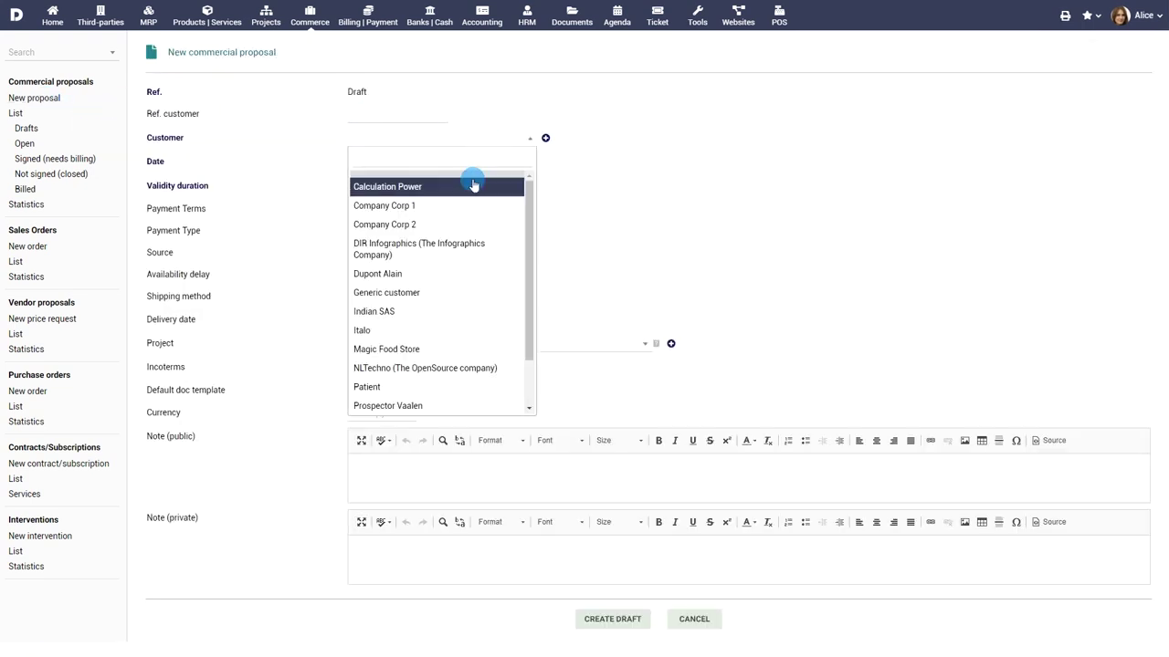
pyautogui.click(455, 207)
pyautogui.click(403, 162)
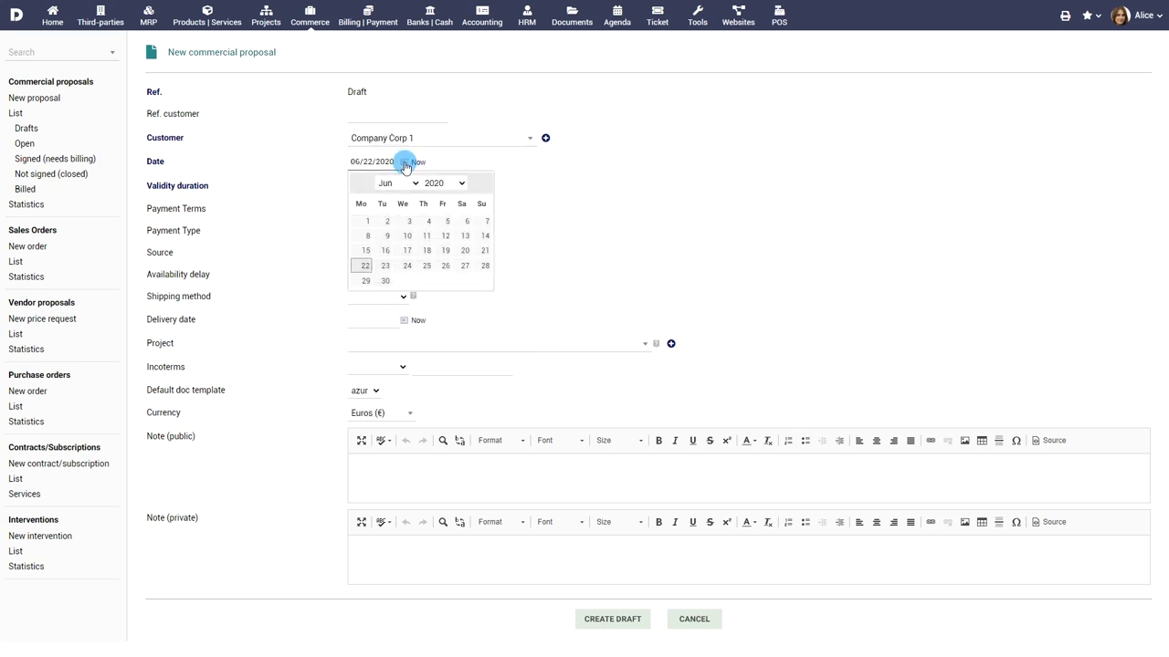
pyautogui.click(387, 256)
pyautogui.doubleClick(363, 186)
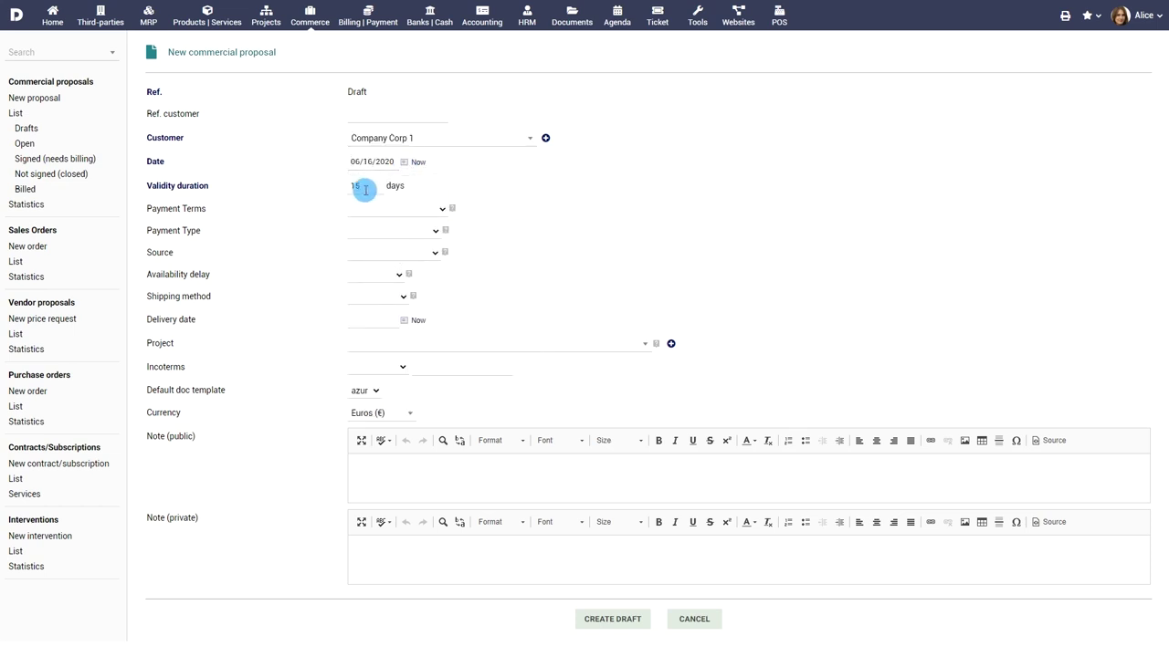
pyautogui.click(464, 210)
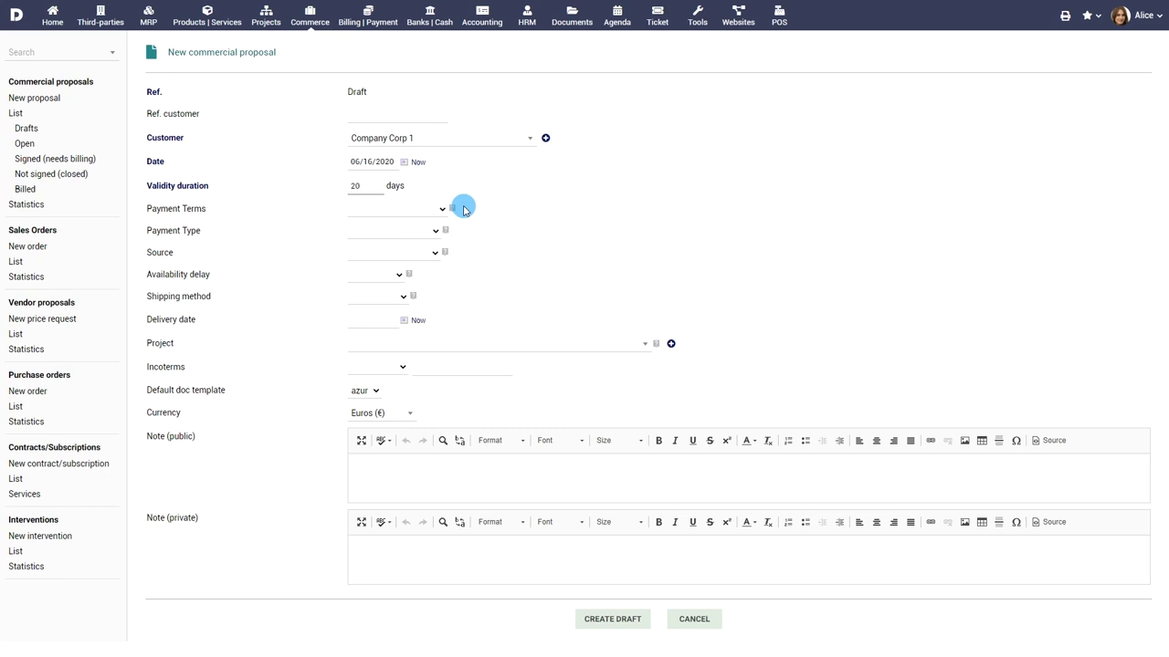
# Set the proposal's payment terms to 30 days, payment type to Bank transfer and source to EMailing campaign
pyautogui.click(429, 209)
pyautogui.click(416, 243)
pyautogui.click(410, 236)
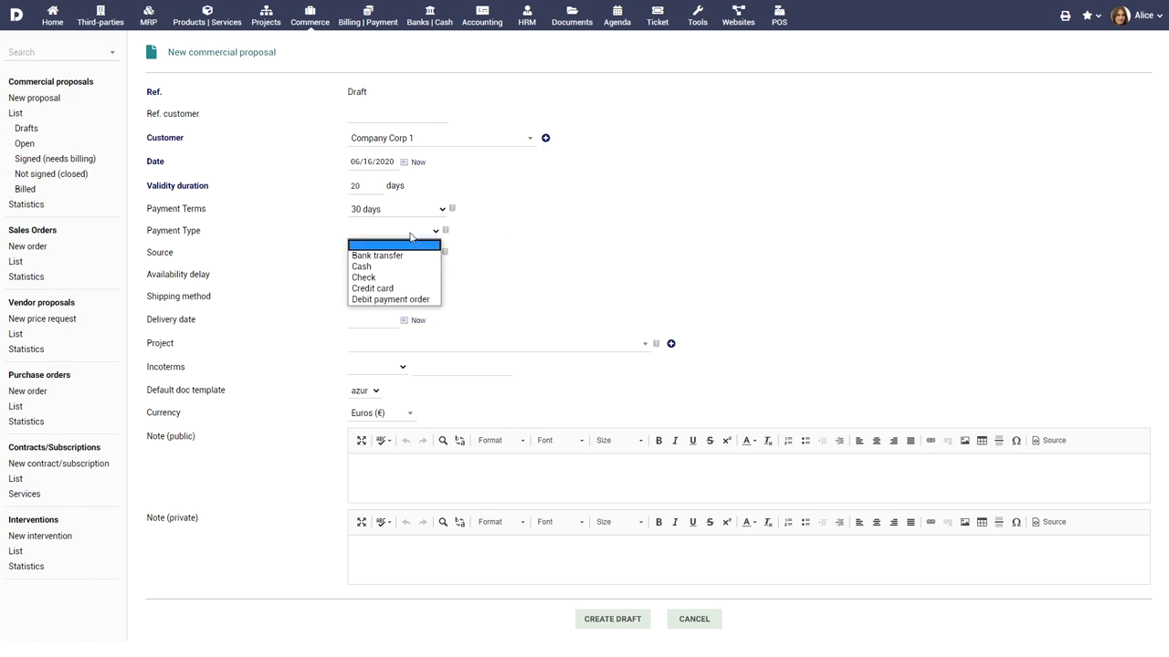
pyautogui.click(402, 256)
pyautogui.click(412, 252)
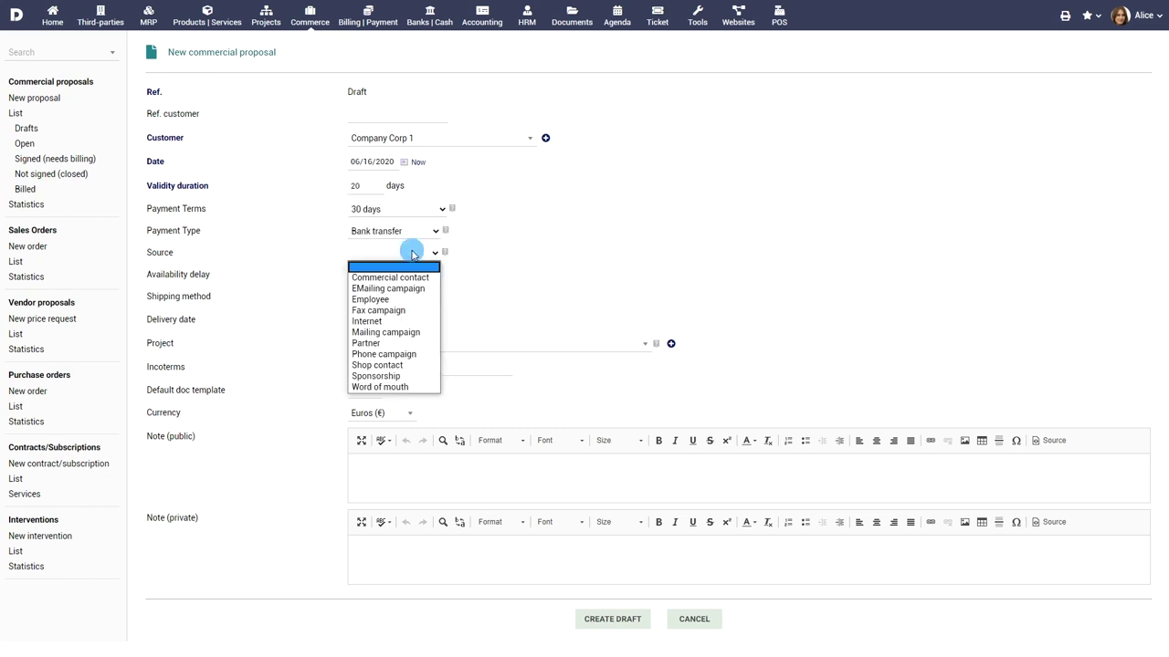
pyautogui.click(410, 289)
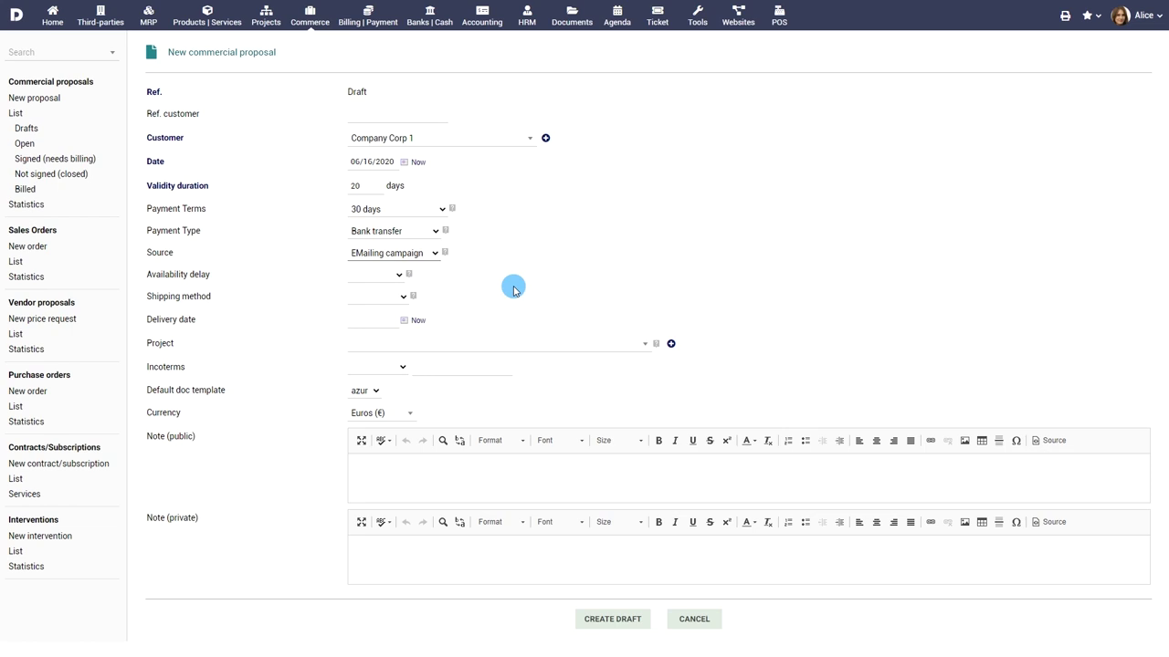
# Set the availability delay to 1 week, the shipping method to Transporter and the delivery date to 06/27/2020
pyautogui.click(389, 276)
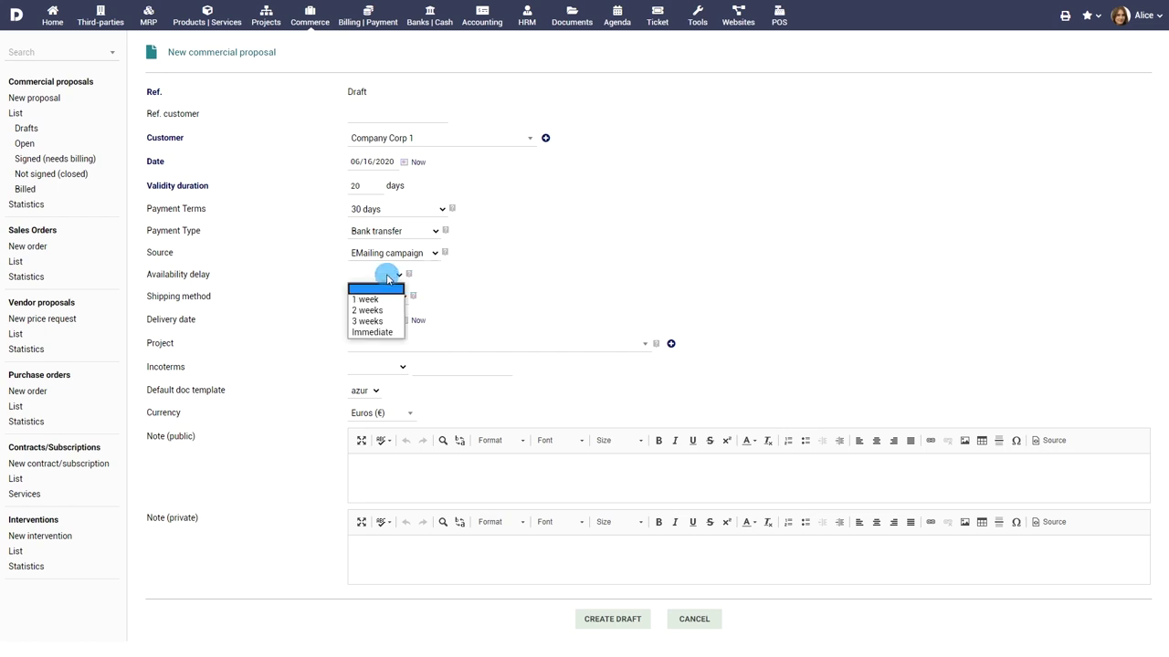
pyautogui.click(366, 300)
pyautogui.click(392, 298)
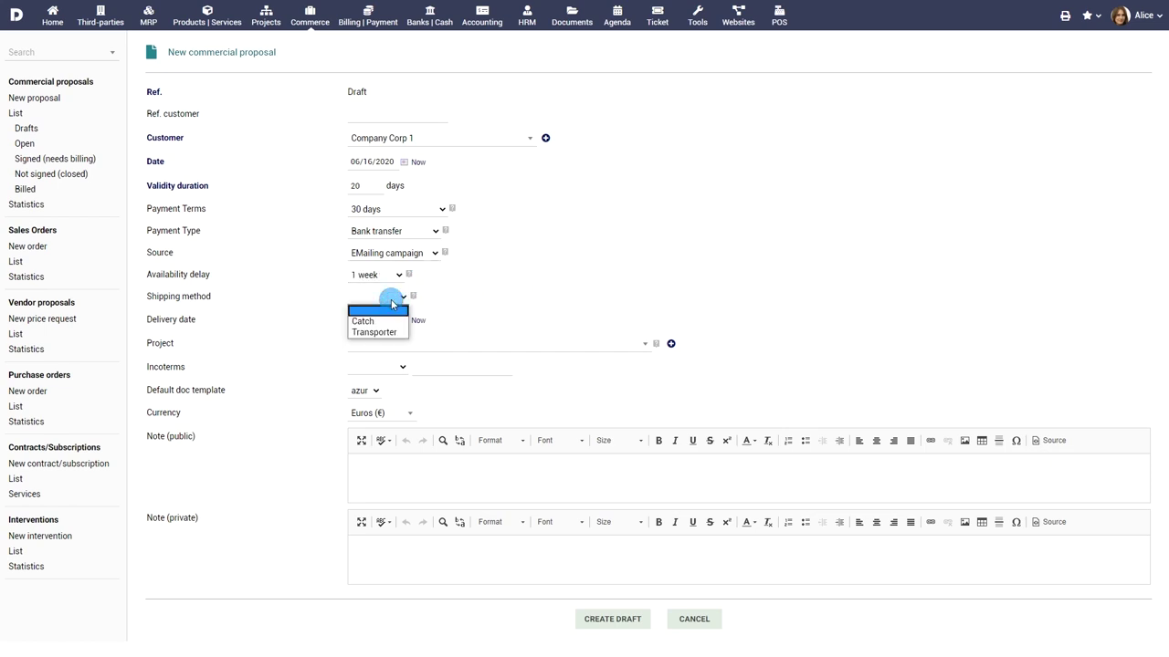
pyautogui.click(382, 333)
pyautogui.click(404, 320)
pyautogui.click(466, 425)
# Assign the proposal to the project PROJSHARED, The Global project
pyautogui.click(536, 347)
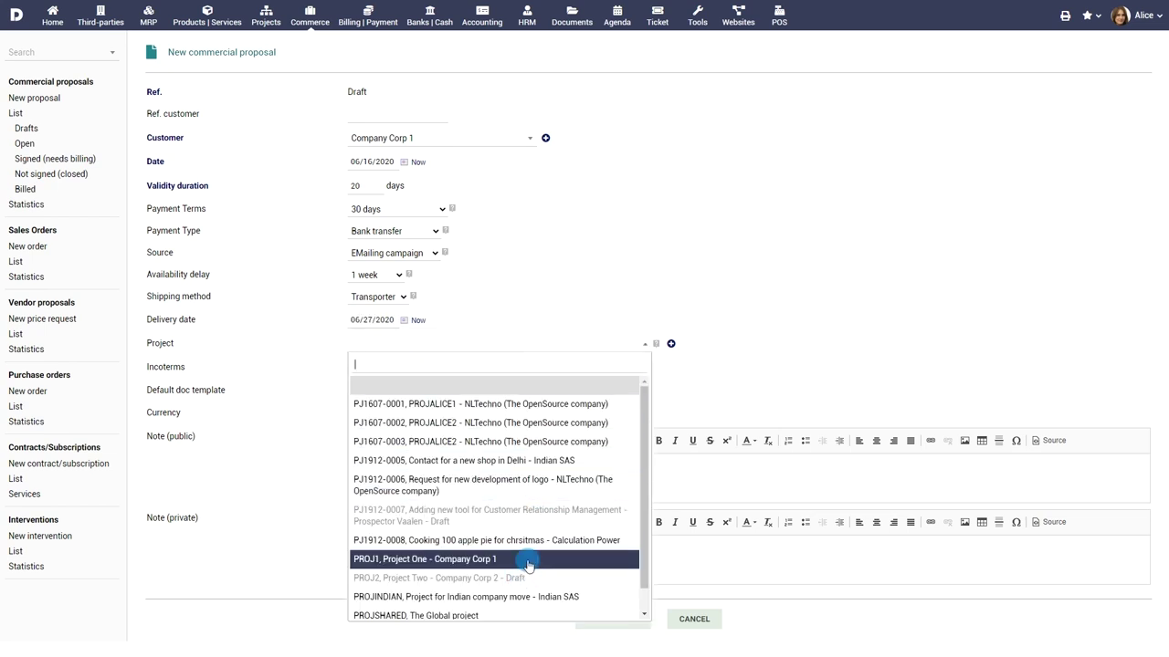
pyautogui.scroll(-1, 541, 542)
pyautogui.click(511, 591)
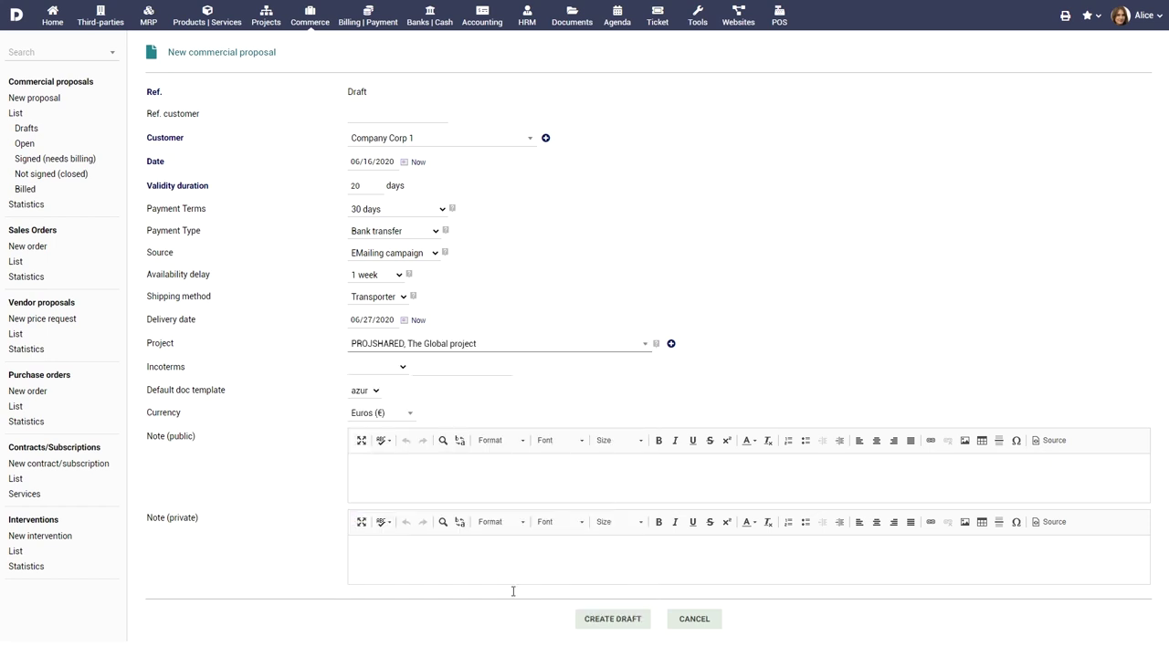
pyautogui.click(400, 413)
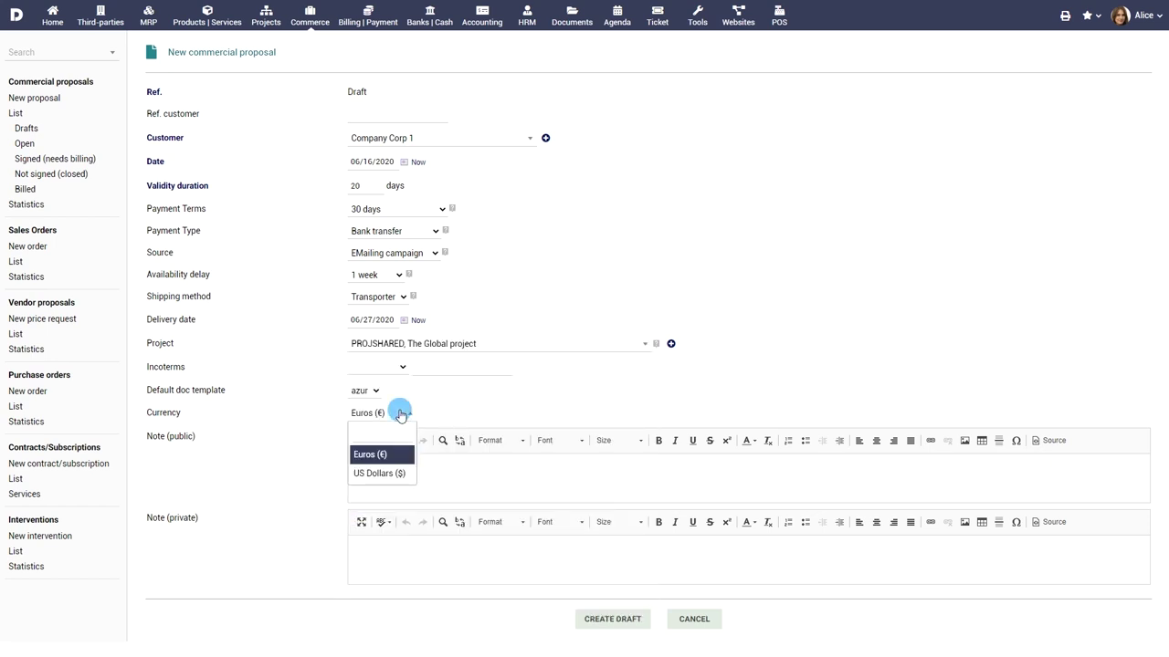
pyautogui.click(400, 413)
# Add a public note referring to the email discussion with the contact and a private note to check with internal email, and create the draft
pyautogui.click(602, 473)
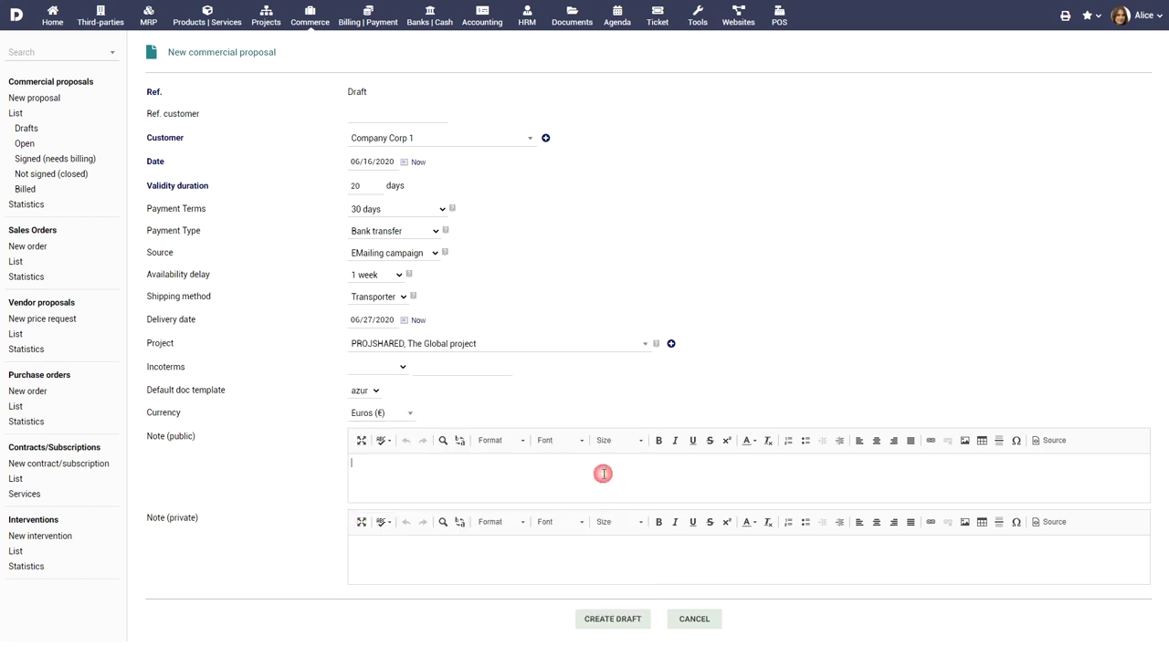
pyautogui.write('As discussed with Mr. Robert over email')
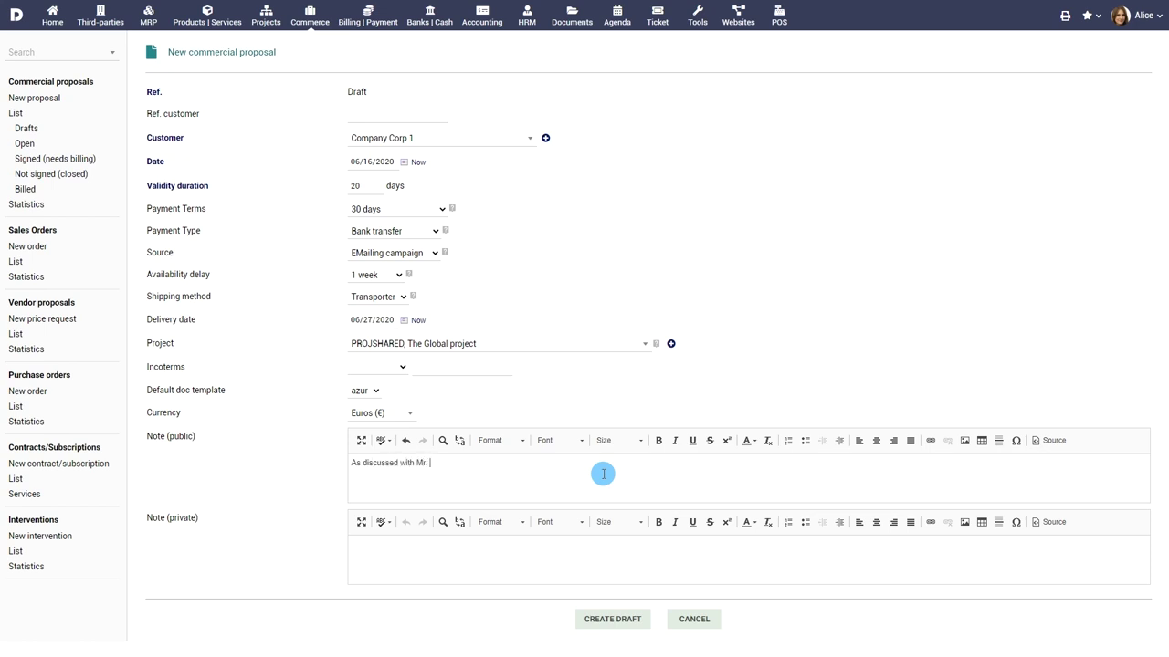
pyautogui.click(552, 553)
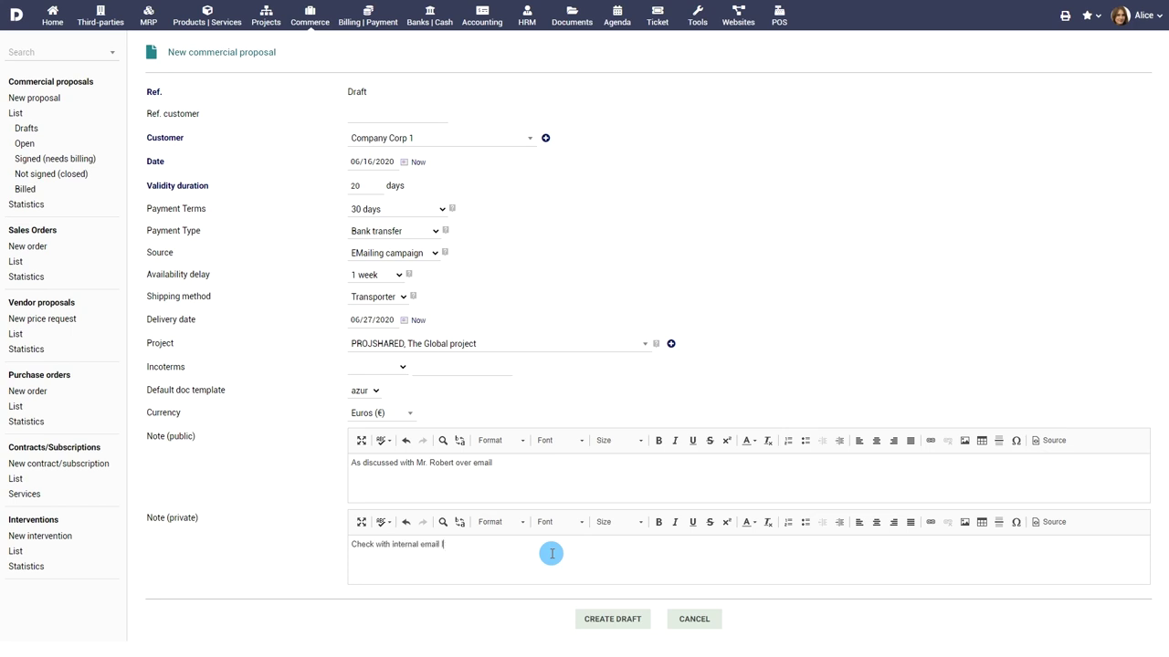
pyautogui.click(604, 618)
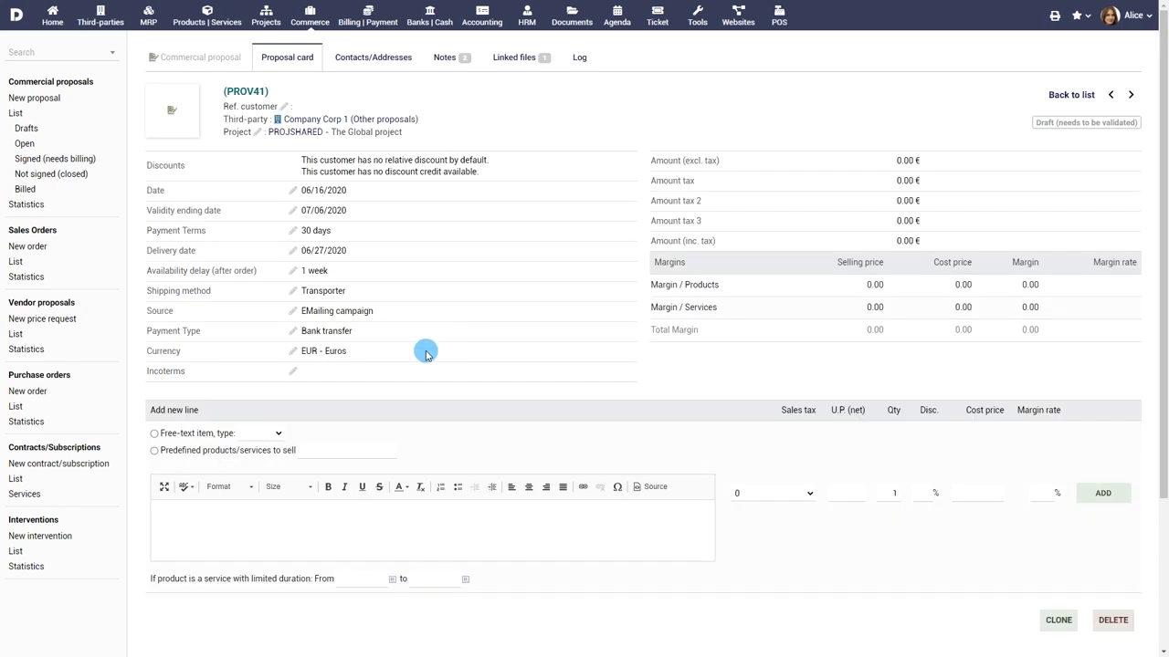
# Add a free-text product line "Swiss Army Knife" with 19.6 sales tax, a net unit price of 45 and a 5% discount
pyautogui.click(154, 432)
pyautogui.click(247, 435)
pyautogui.click(258, 461)
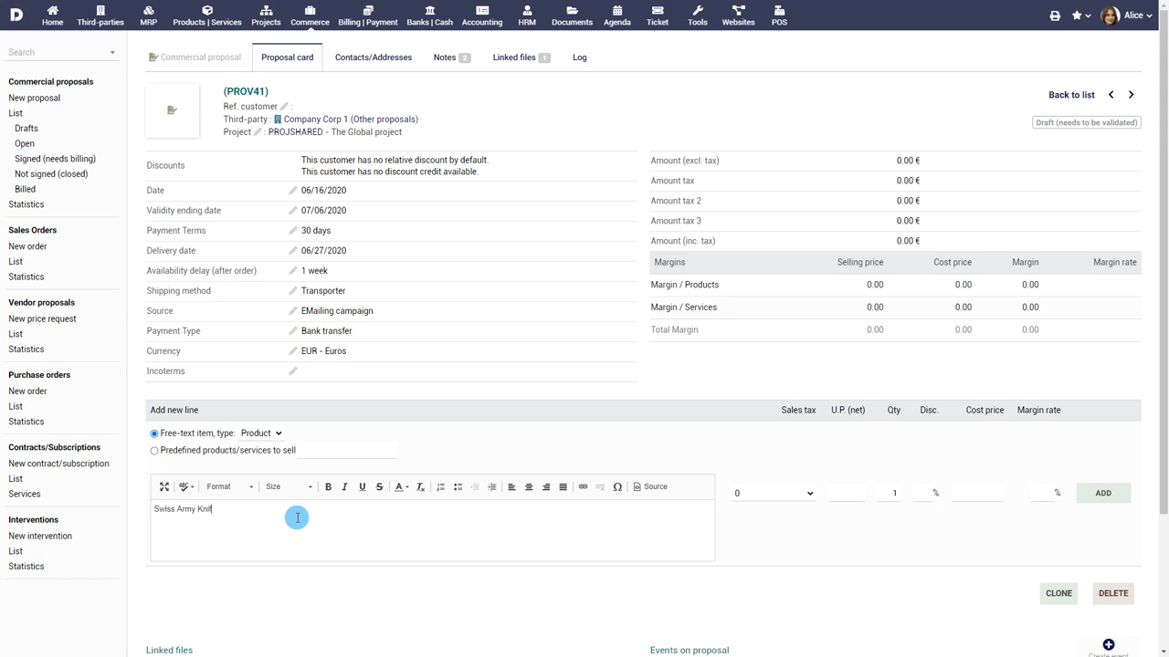
pyautogui.write('e')
pyautogui.click(790, 494)
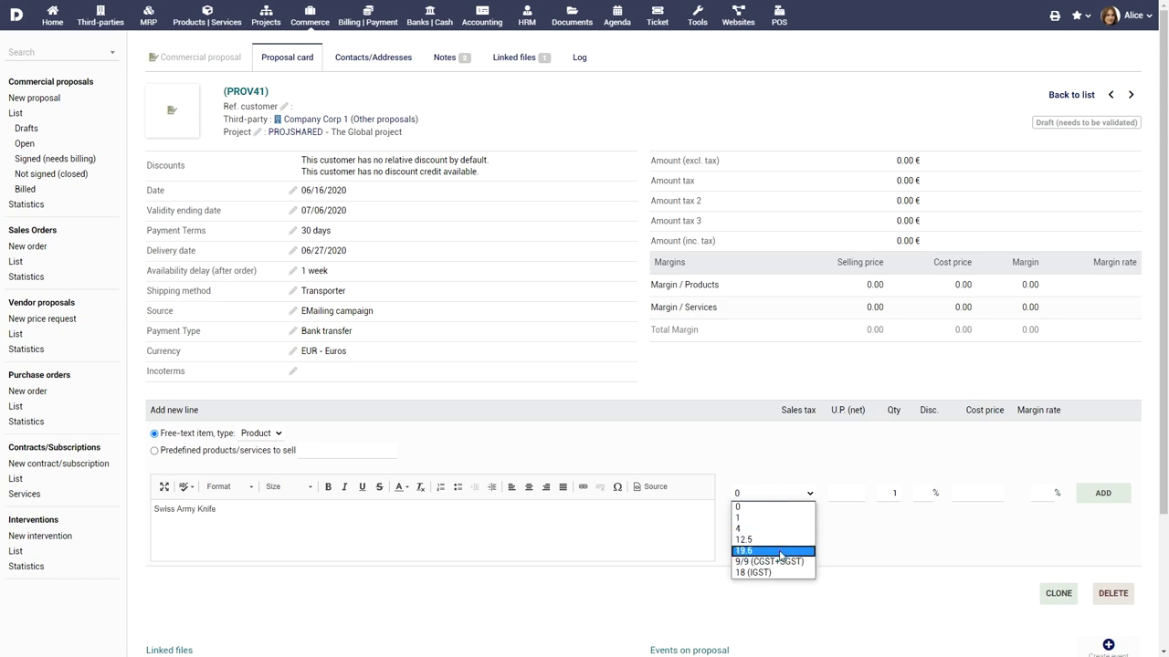
pyautogui.click(780, 552)
pyautogui.click(858, 494)
pyautogui.write('45')
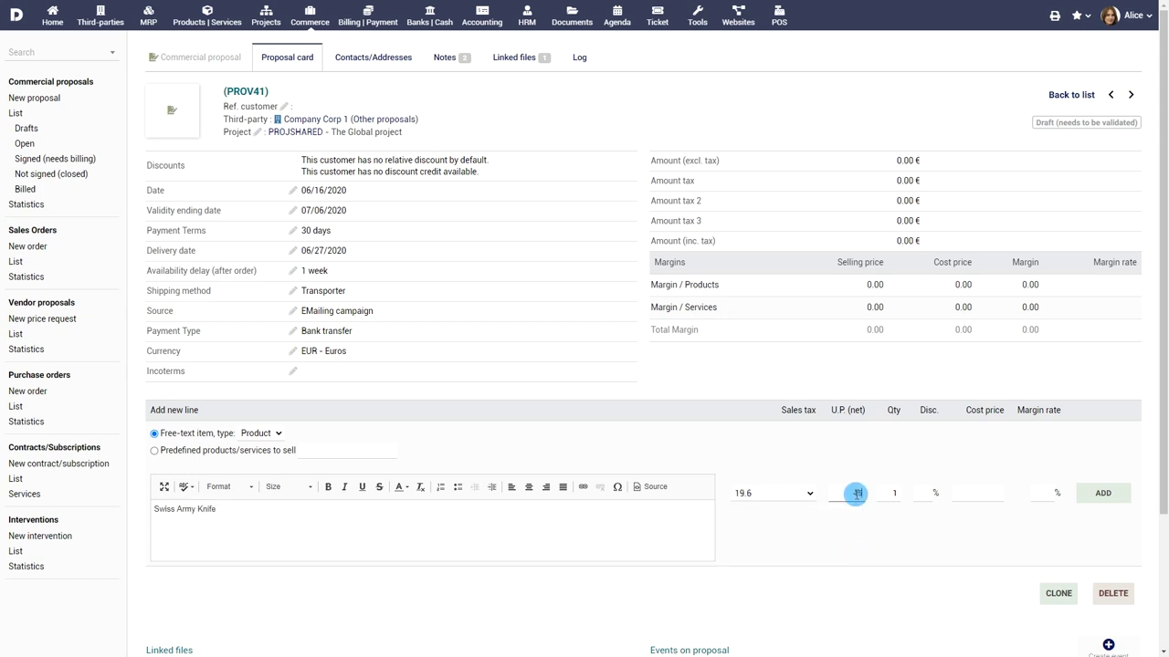
pyautogui.click(931, 493)
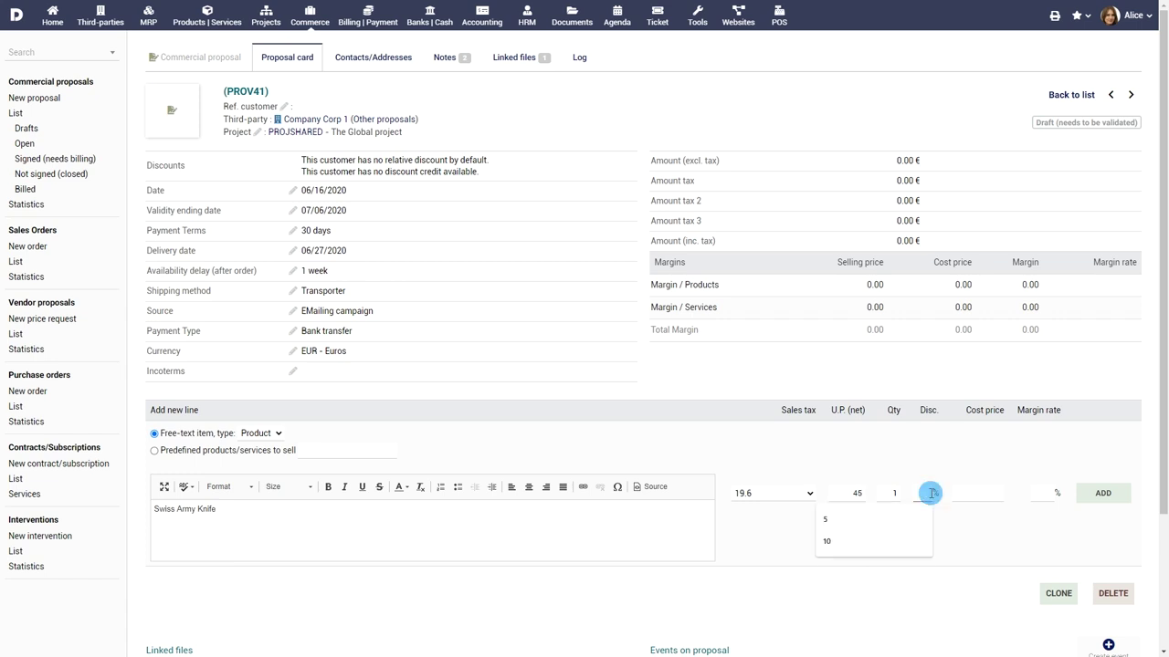
pyautogui.write('5')
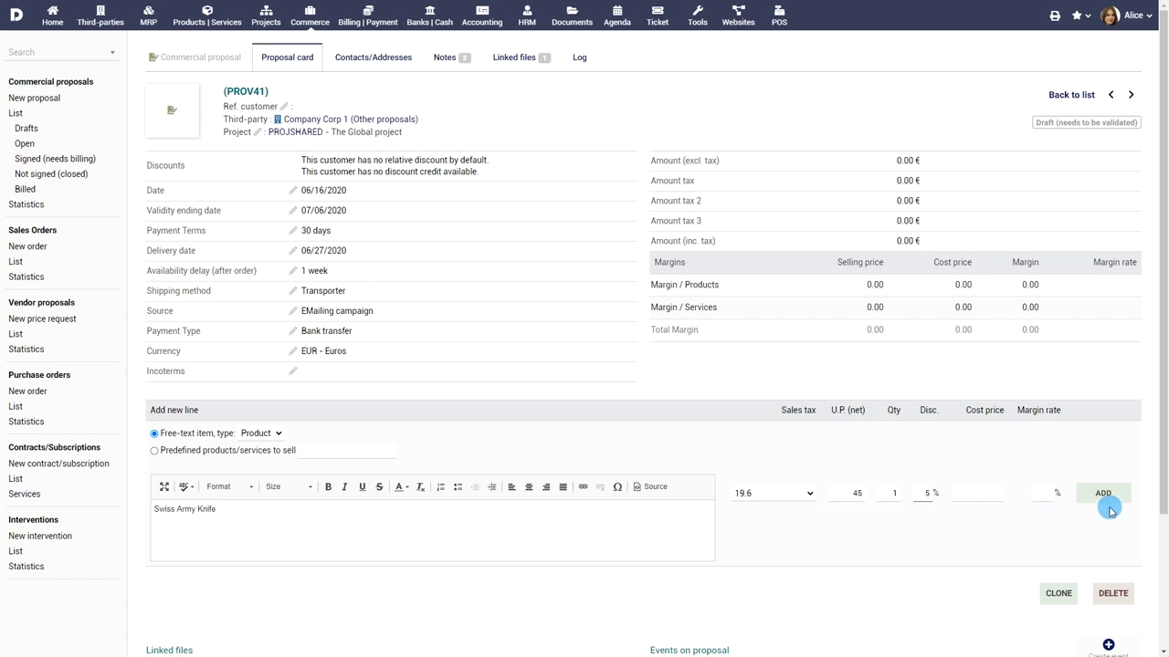
pyautogui.click(1103, 494)
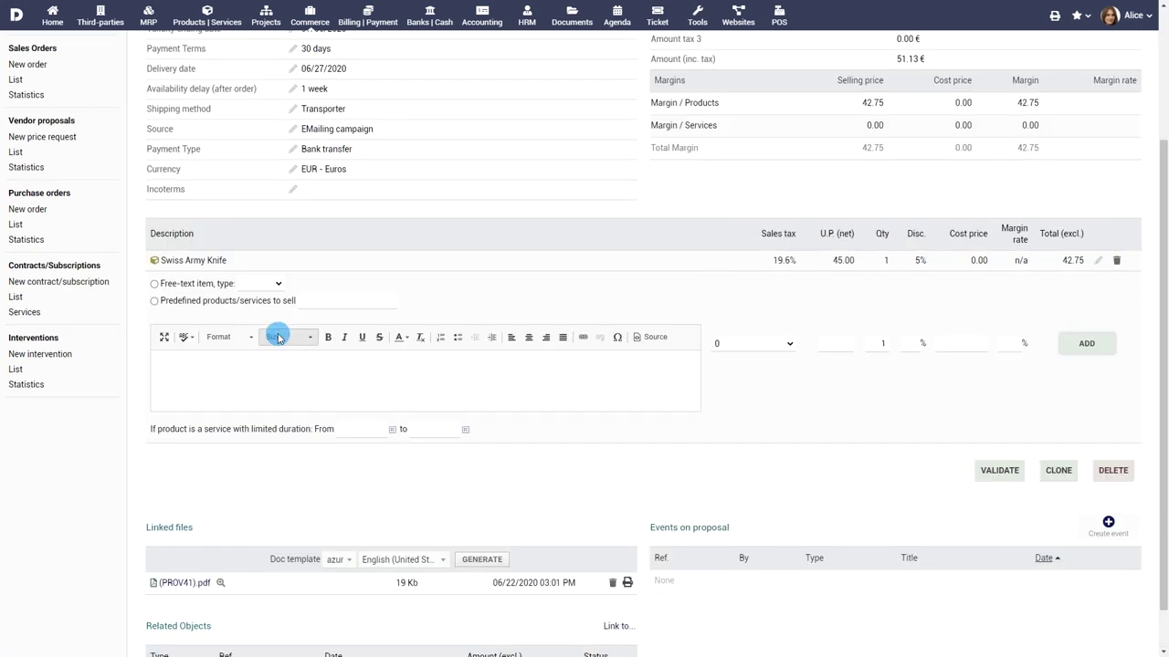
# Add a free-text product line "Knife Holder" with 19.6 sales tax and a net unit price of 7
pyautogui.click(312, 373)
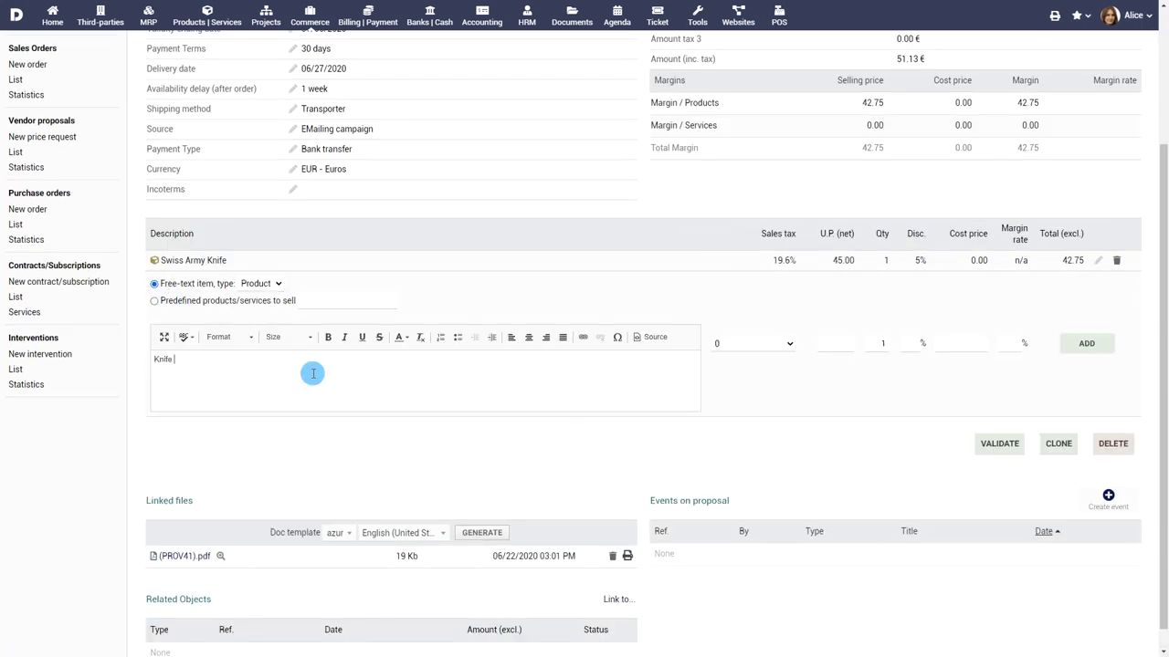
pyautogui.write('Knife Holder')
pyautogui.click(764, 352)
pyautogui.click(758, 405)
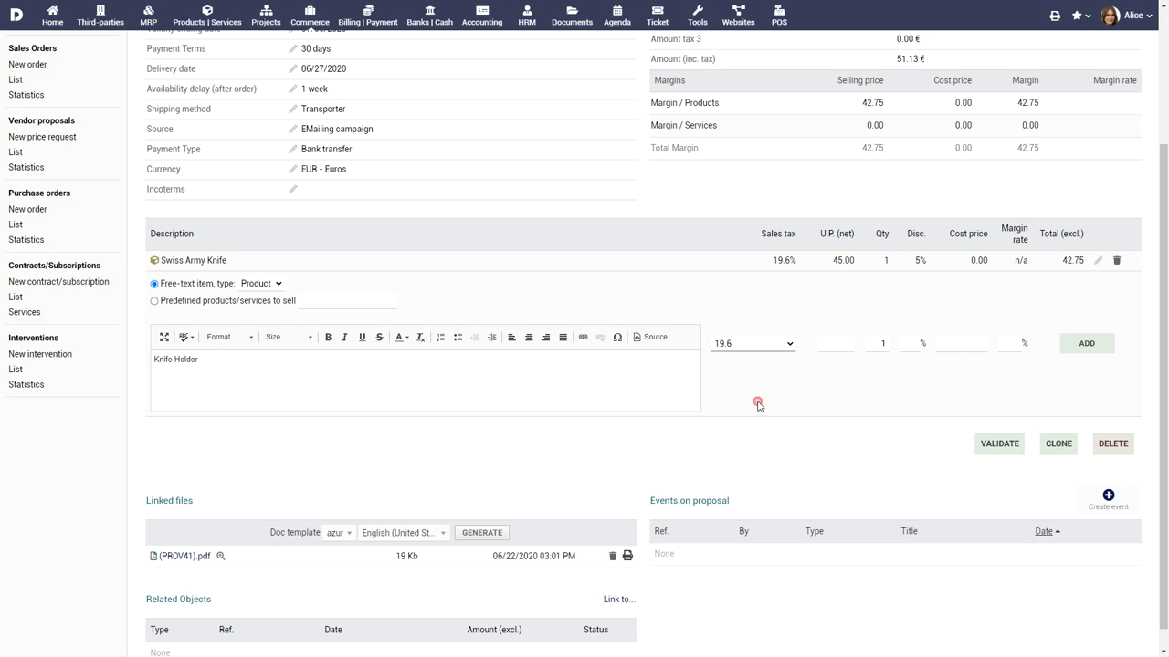
pyautogui.click(841, 345)
pyautogui.write('7')
pyautogui.click(1086, 346)
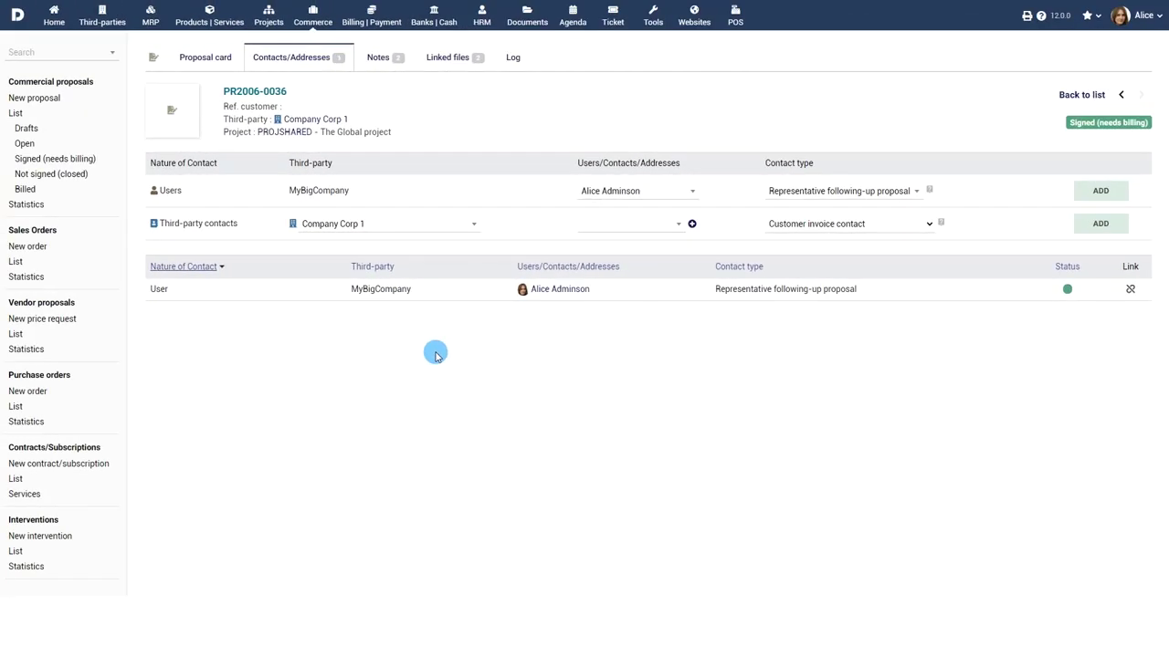
# Add a second internal user to the proposal as a contact of type Representative following-up proposal
pyautogui.click(664, 196)
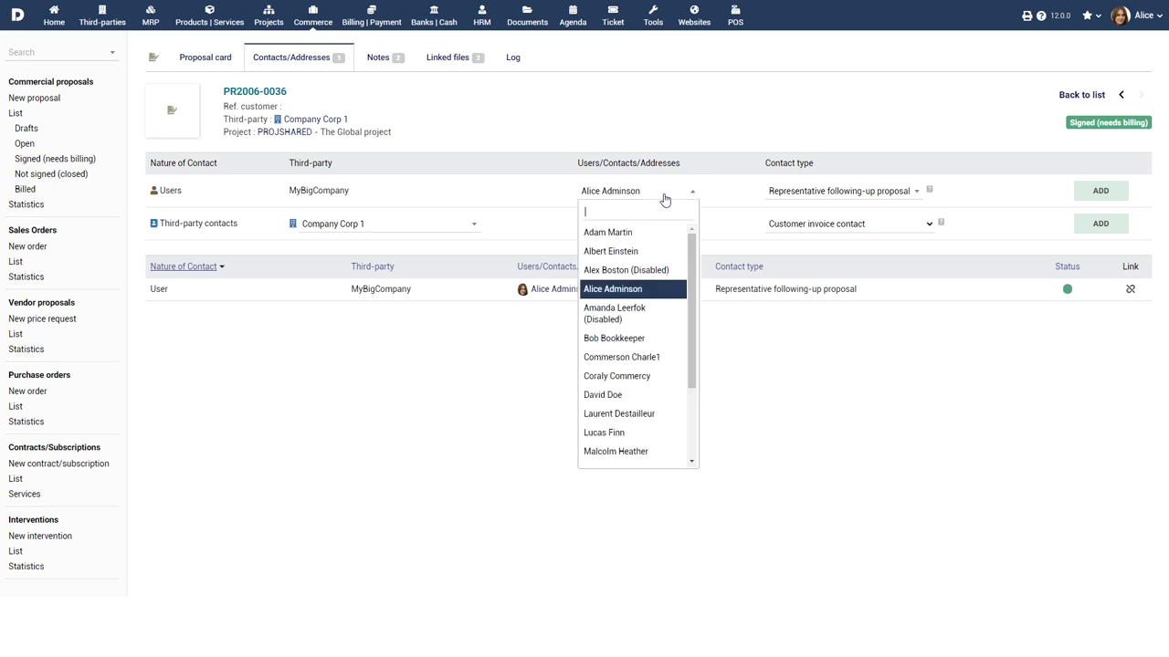
pyautogui.click(627, 432)
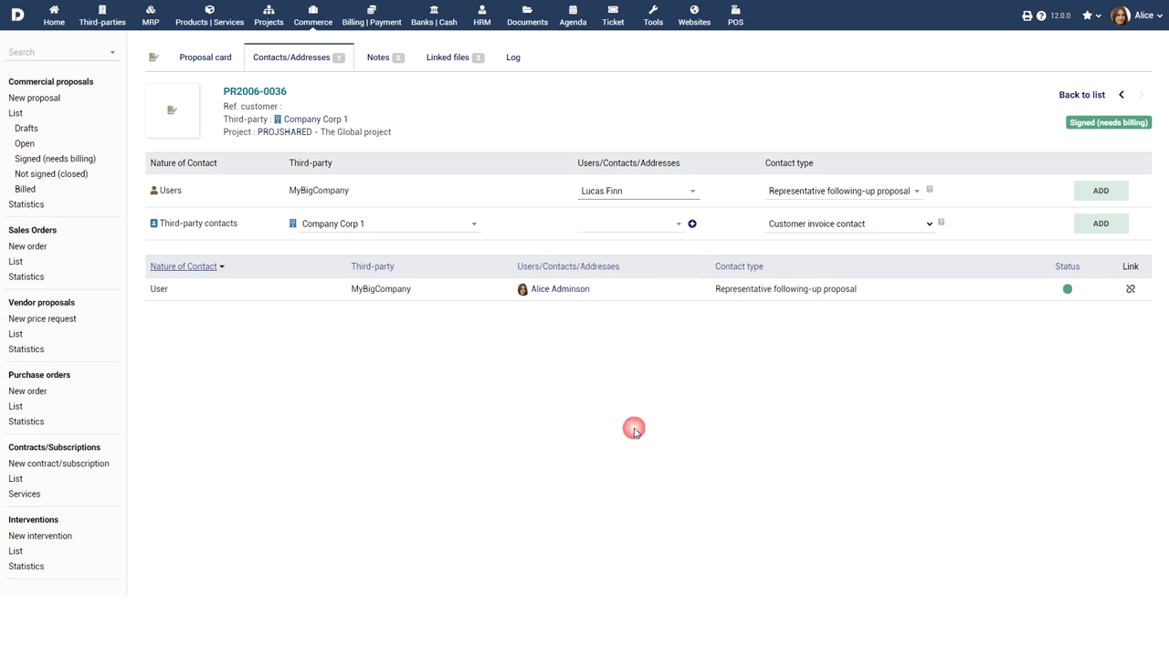
pyautogui.click(884, 194)
pyautogui.click(884, 195)
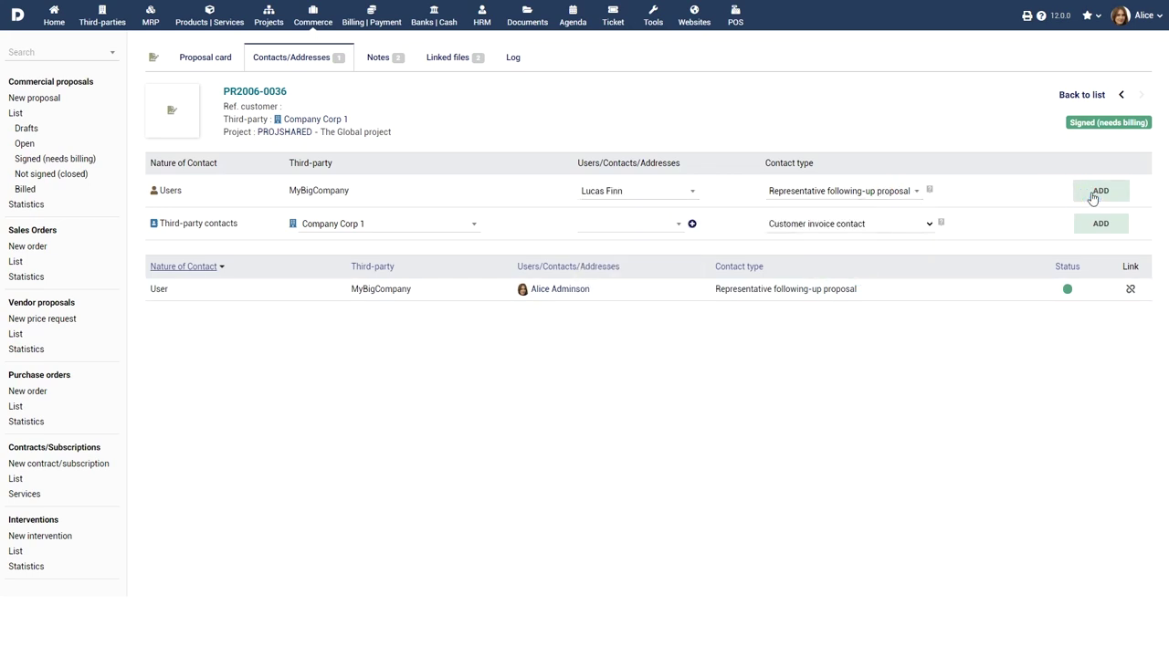
pyautogui.click(1087, 192)
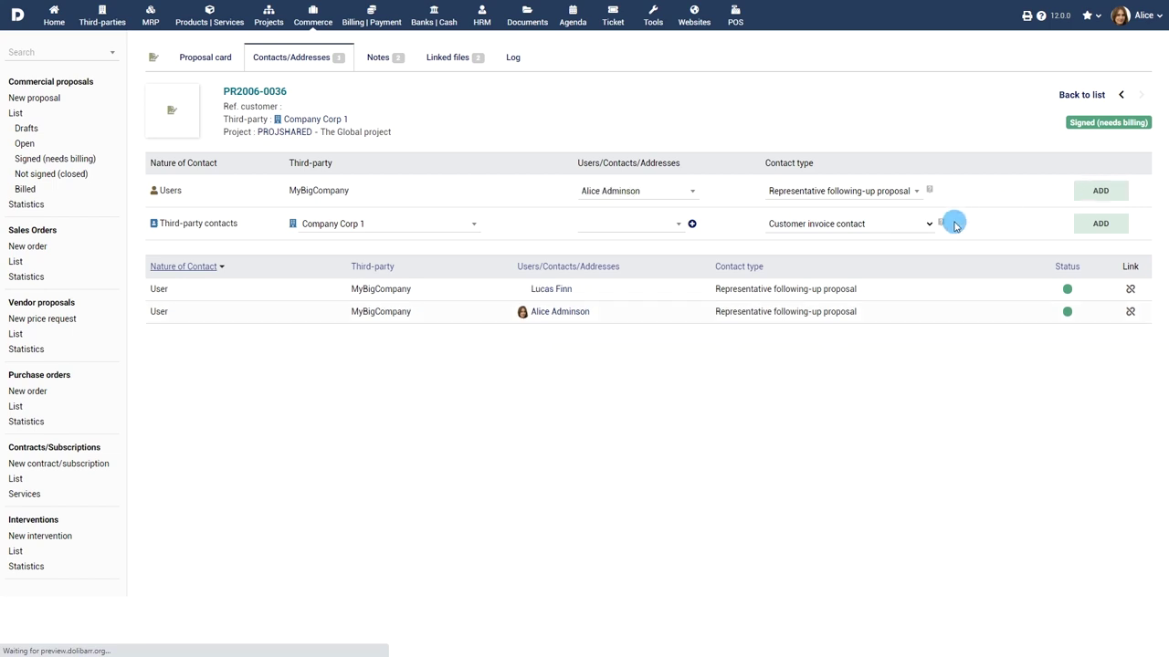
# Add the founder of DIR Infographics as a third-party contact of type Customer contact following-up proposal
pyautogui.click(443, 227)
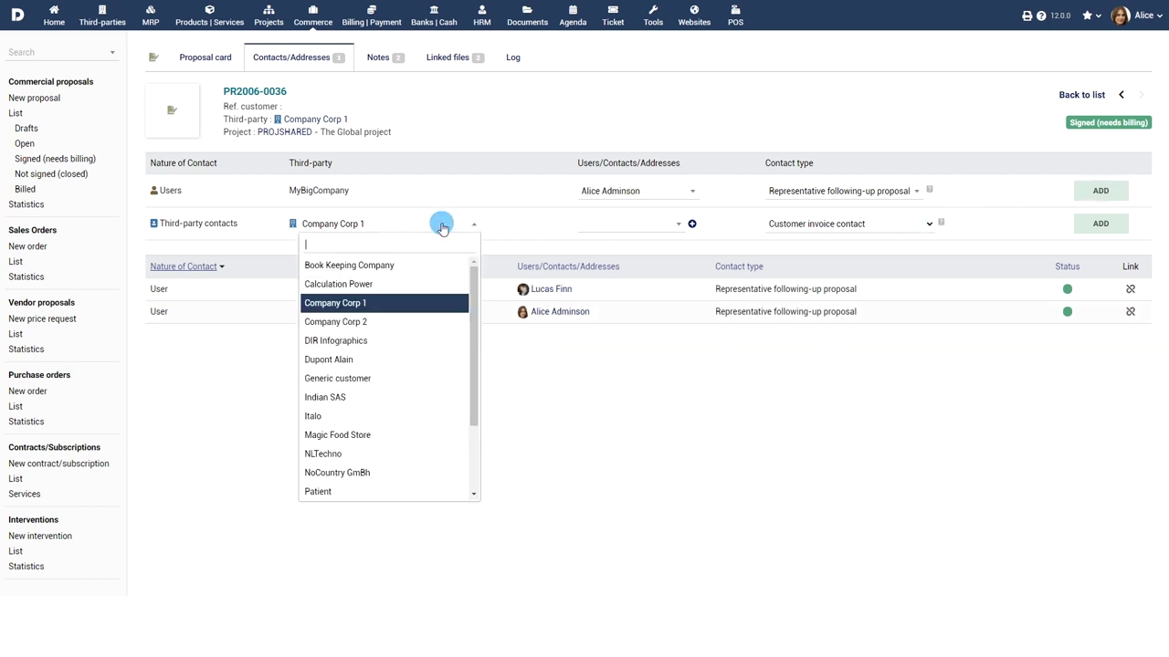
pyautogui.click(404, 341)
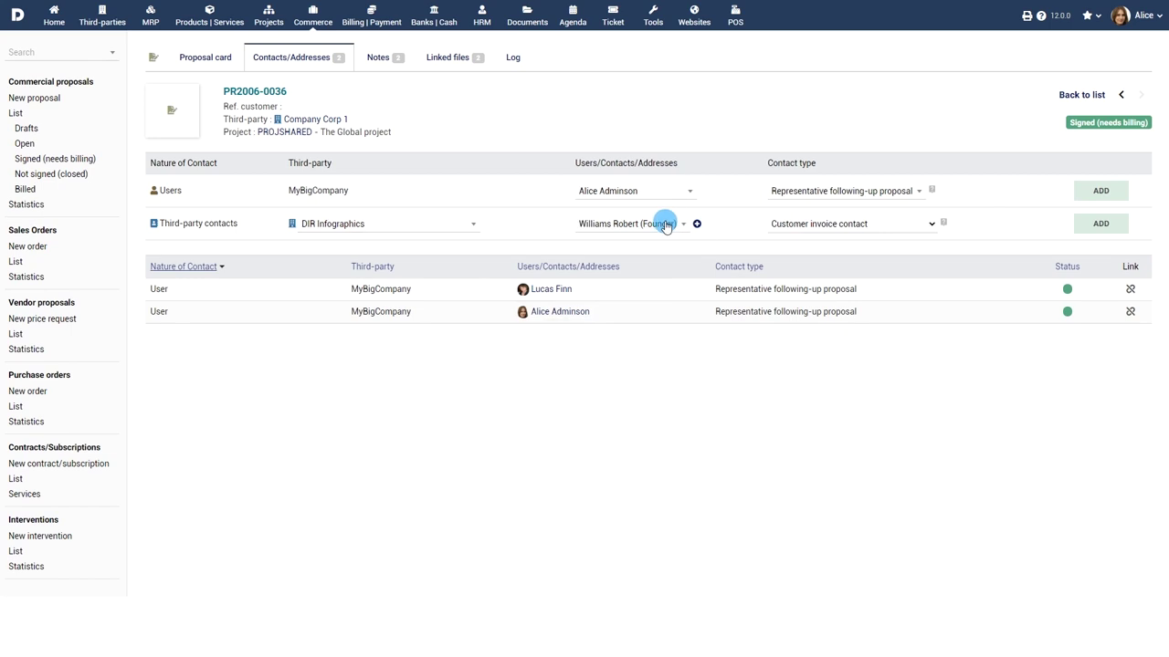
pyautogui.click(926, 225)
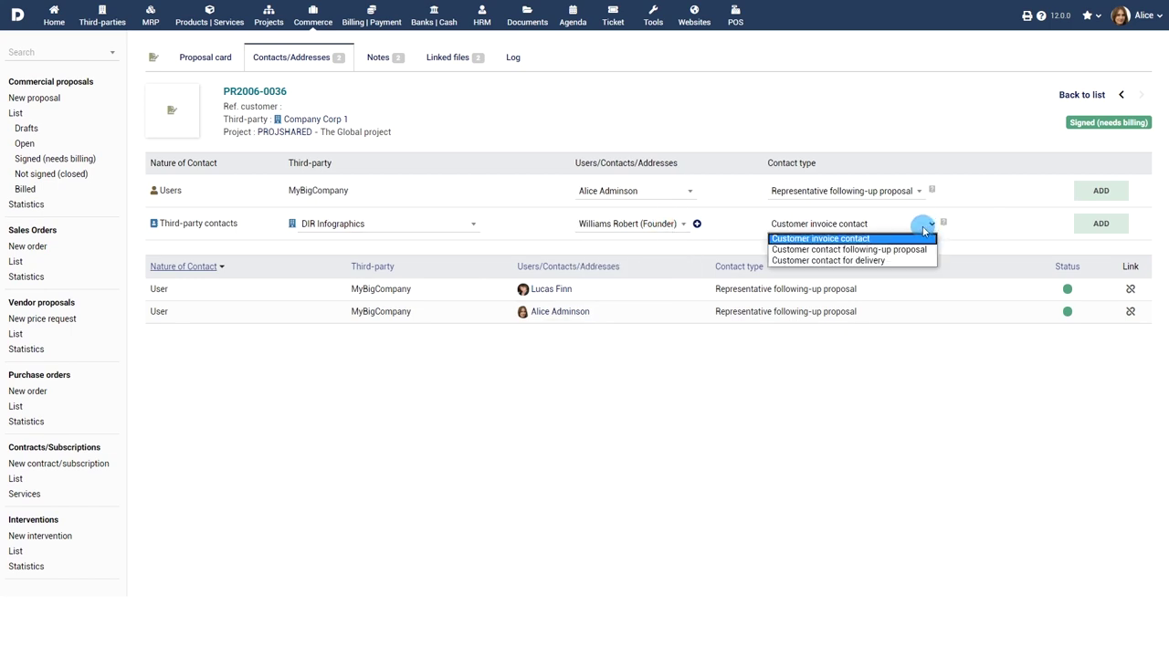
pyautogui.click(909, 250)
pyautogui.click(1100, 224)
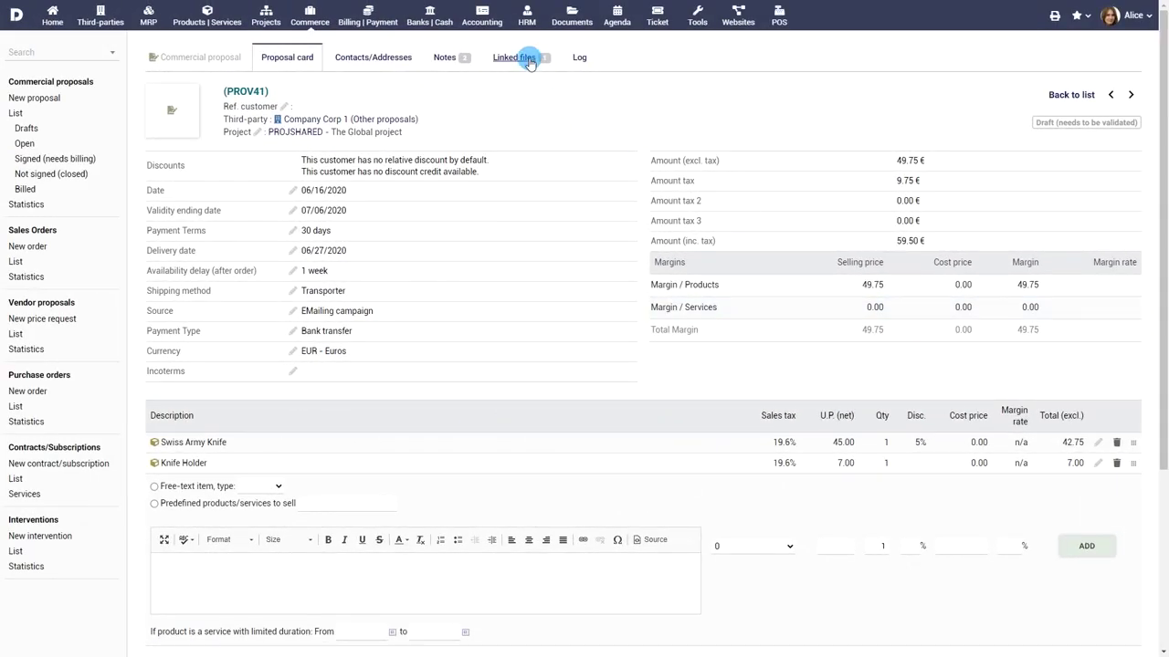
# Attach the image file "bill" from the Bills folder to the draft proposal's linked files
pyautogui.click(526, 54)
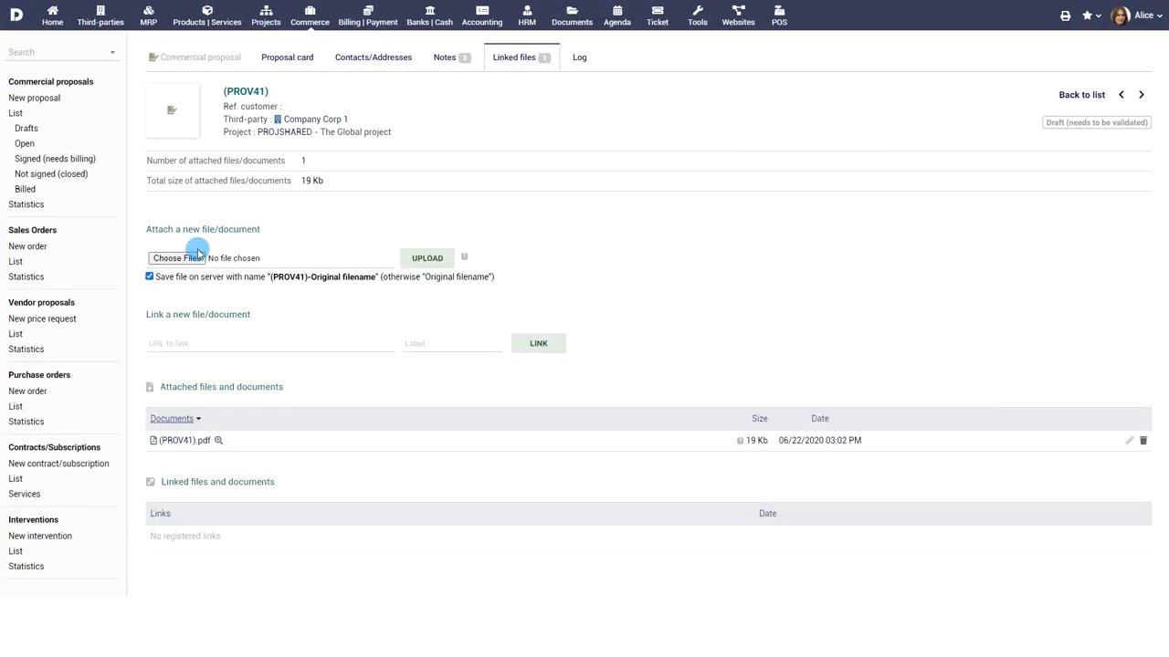
pyautogui.click(187, 258)
pyautogui.click(164, 119)
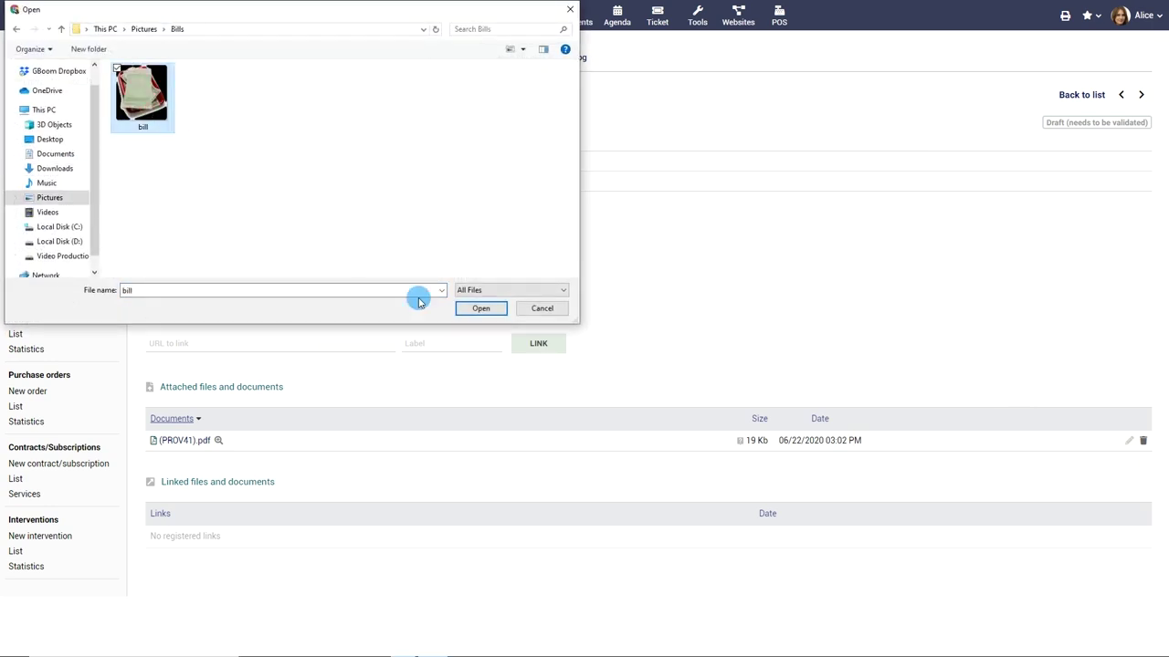
pyautogui.click(481, 307)
pyautogui.click(426, 257)
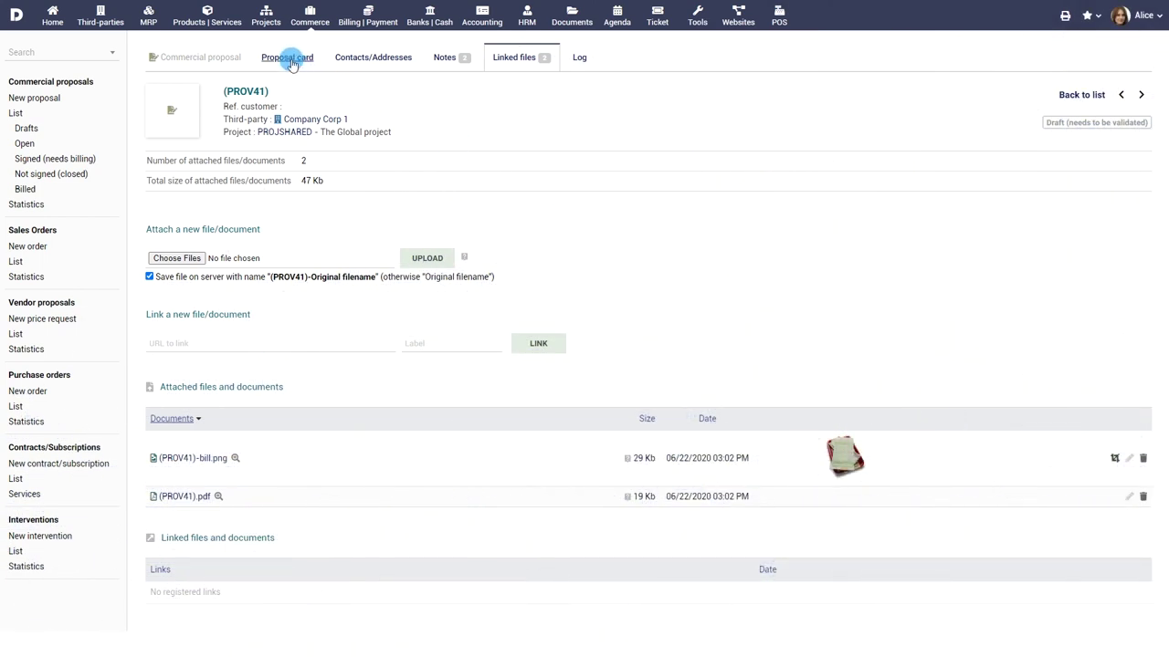
# Return to the proposal card and validate the draft commercial proposal
pyautogui.click(290, 58)
pyautogui.scroll(-1, 715, 323)
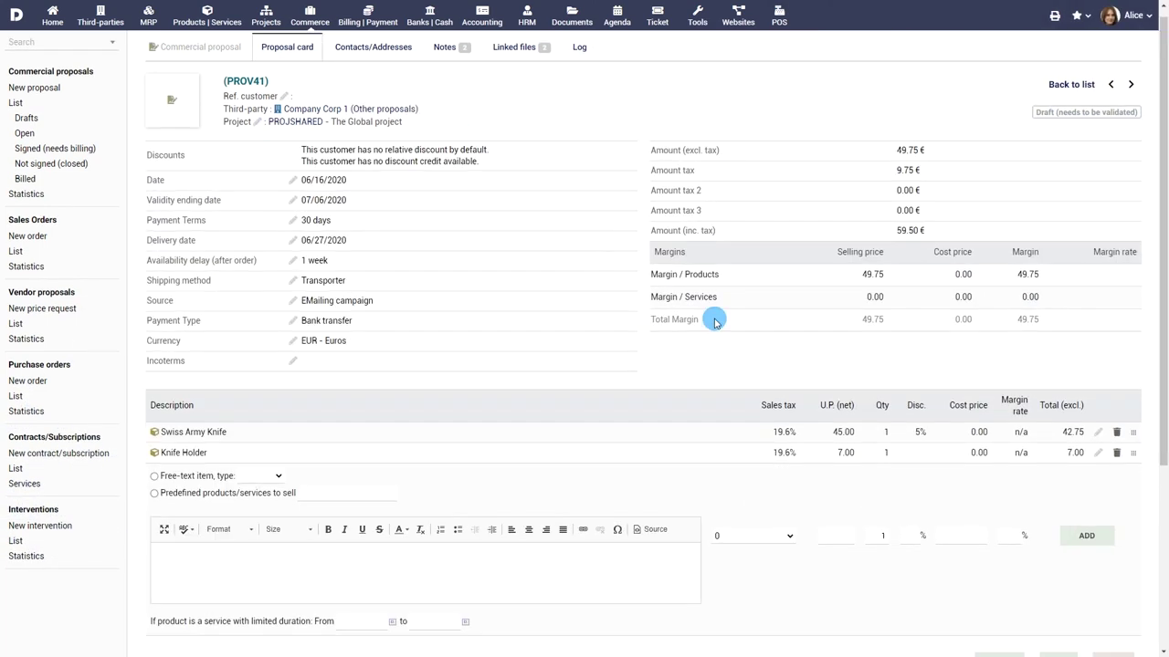
pyautogui.scroll(-3, 715, 323)
pyautogui.click(997, 397)
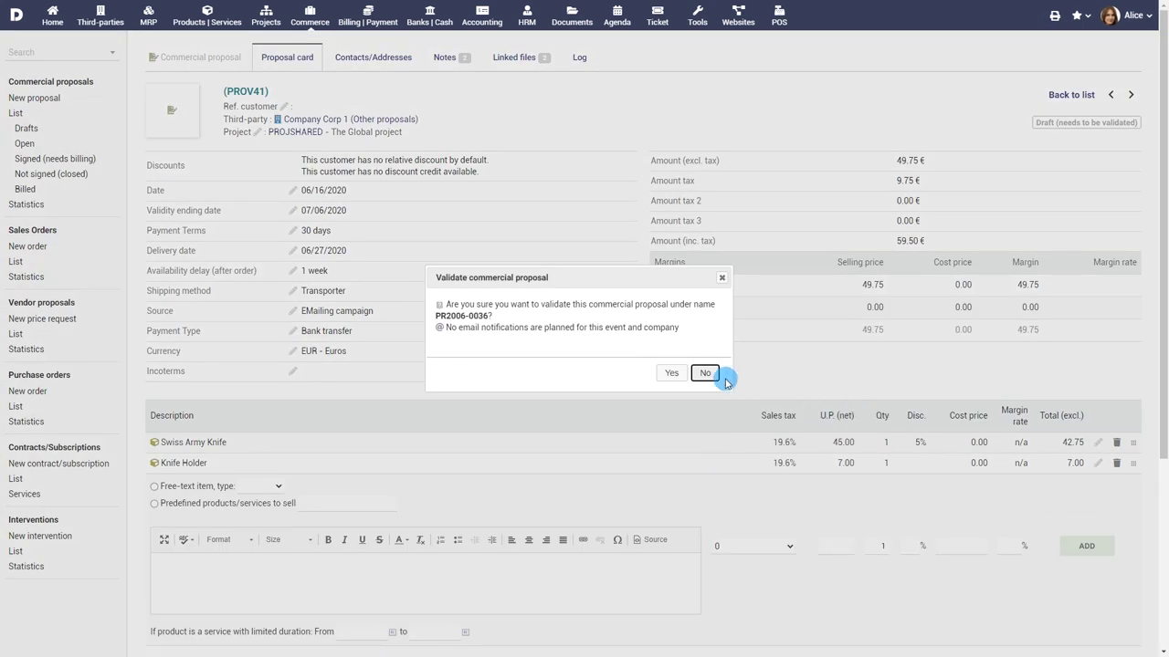
pyautogui.click(672, 372)
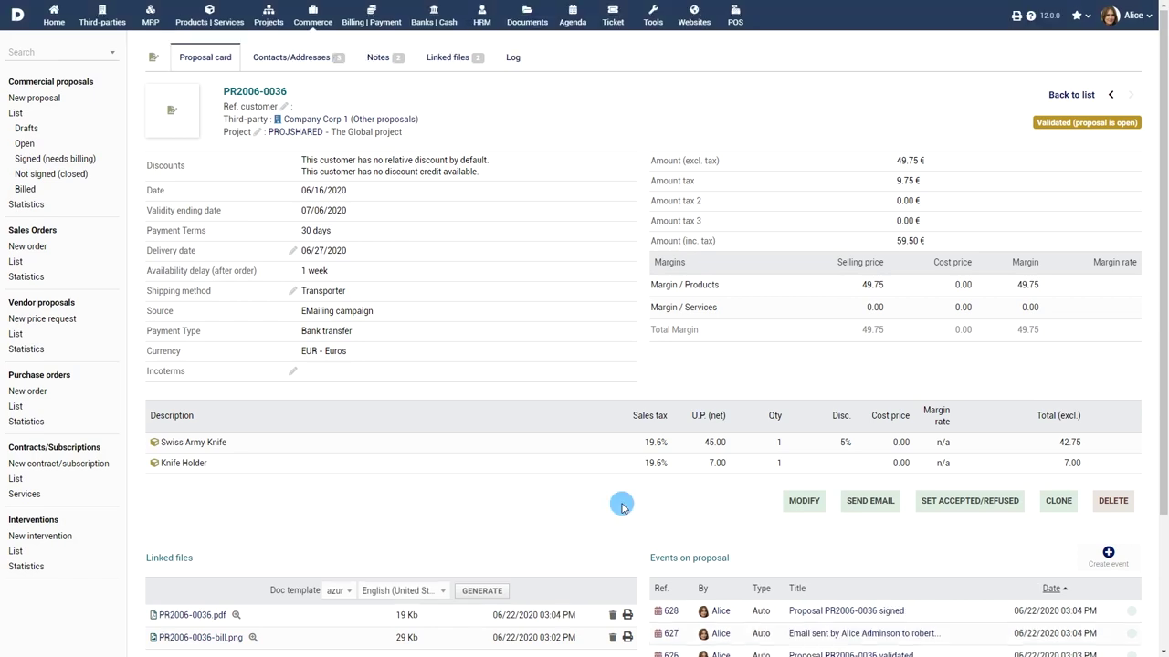
# Open the generated PR2006-0036.pdf and email the proposal with that PDF attached to the customer contact's e-mail address
pyautogui.scroll(-3, 621, 503)
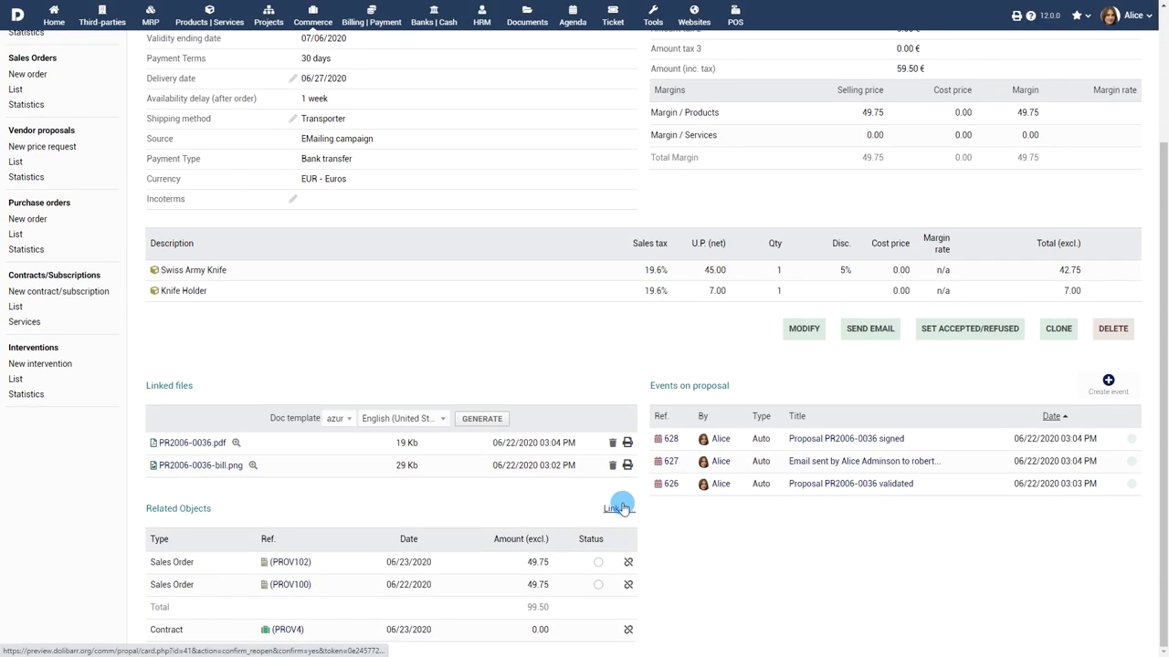
pyautogui.click(203, 444)
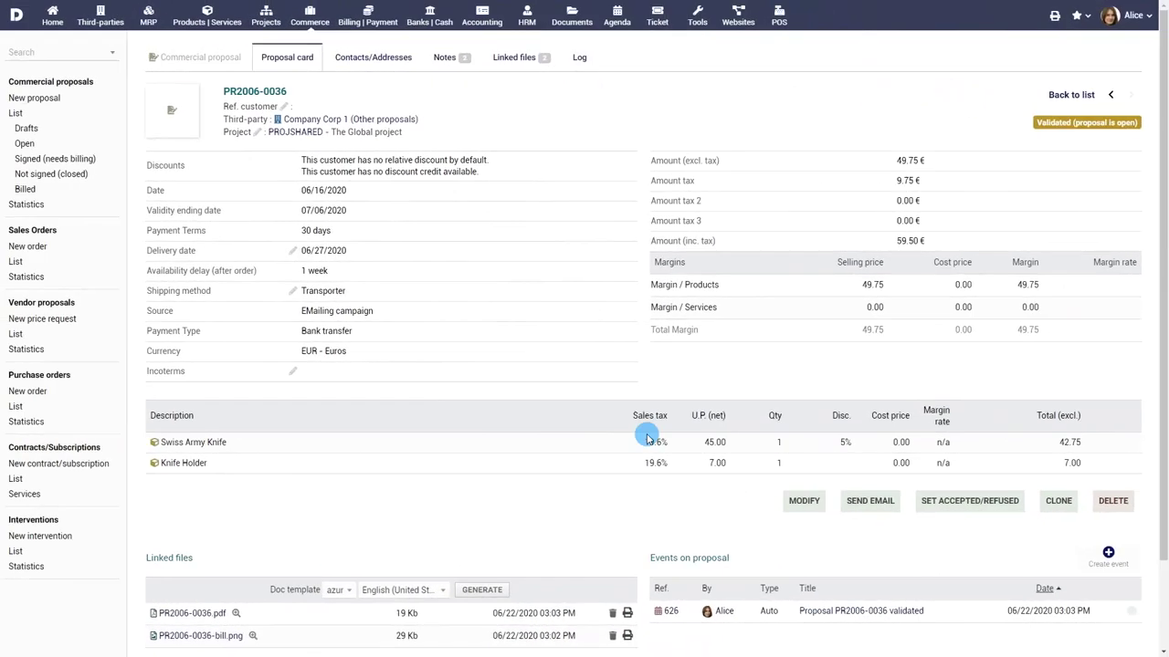
pyautogui.click(872, 512)
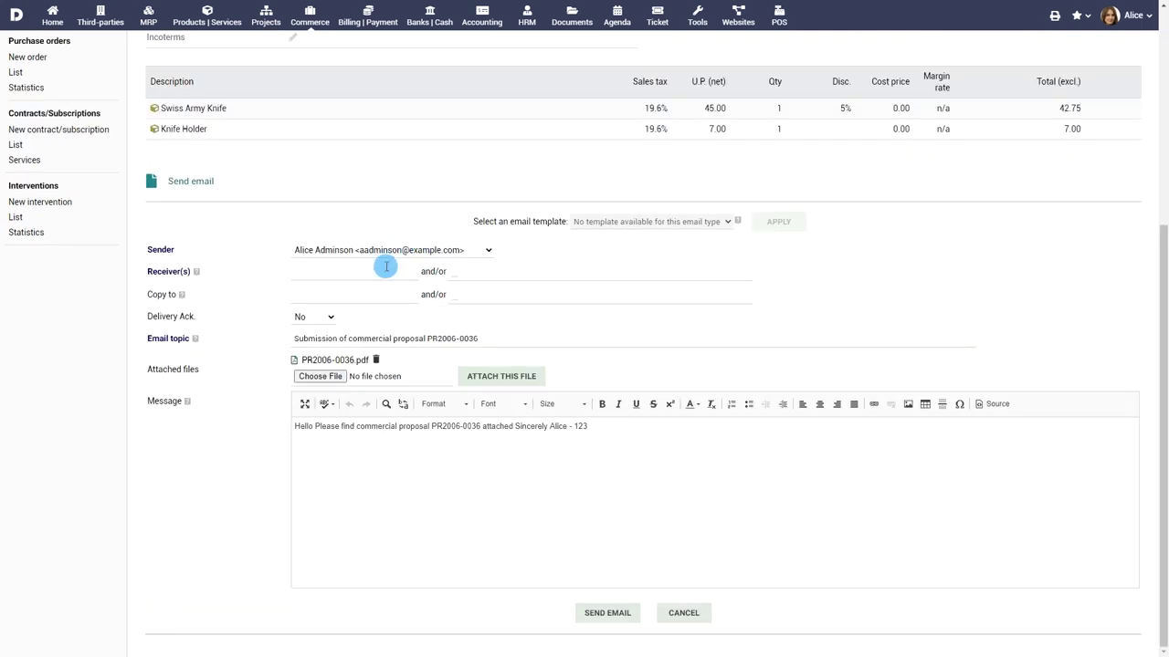
pyautogui.click(382, 271)
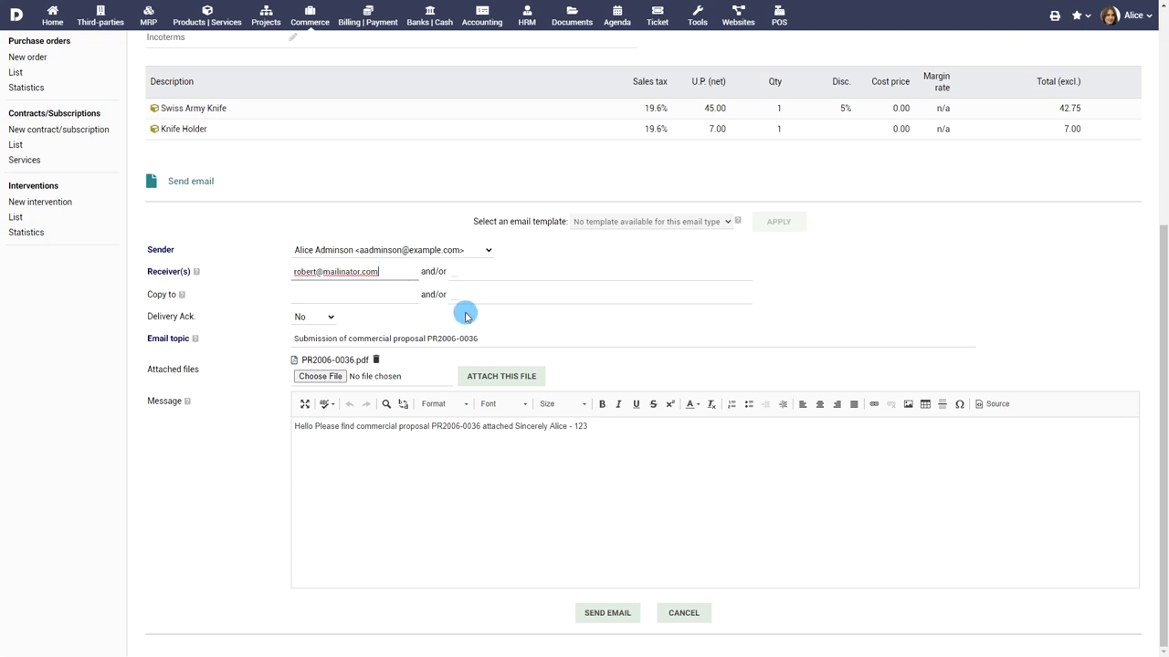
pyautogui.click(609, 613)
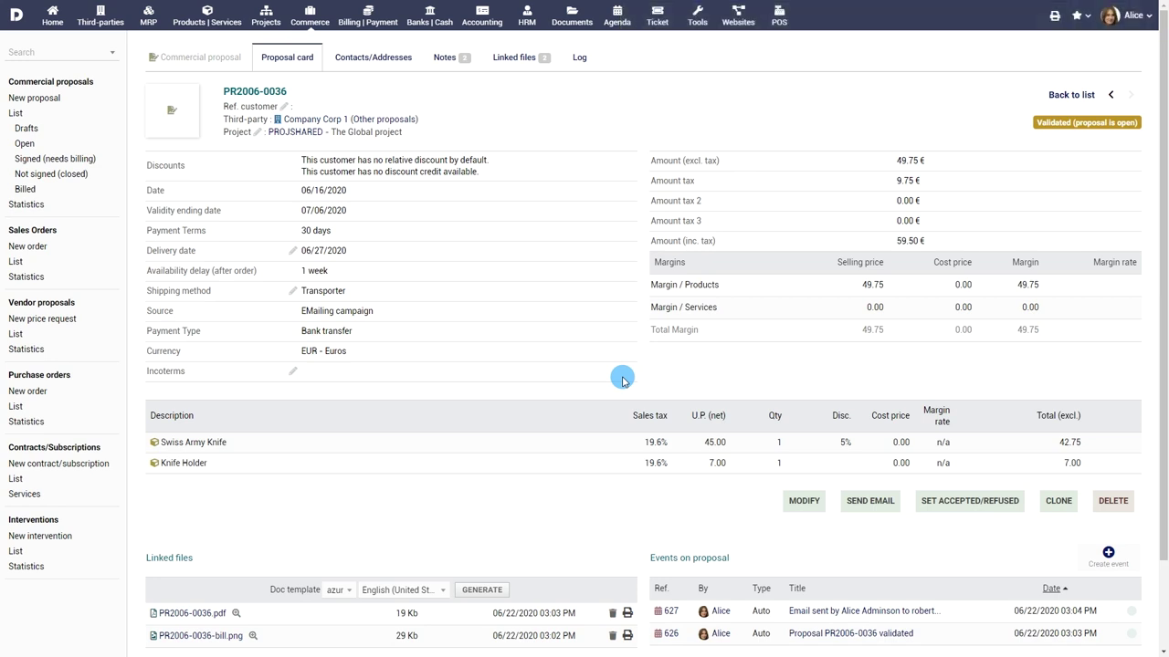
# Set the validated proposal's status to Signed and confirm the acceptance without a note
pyautogui.click(972, 502)
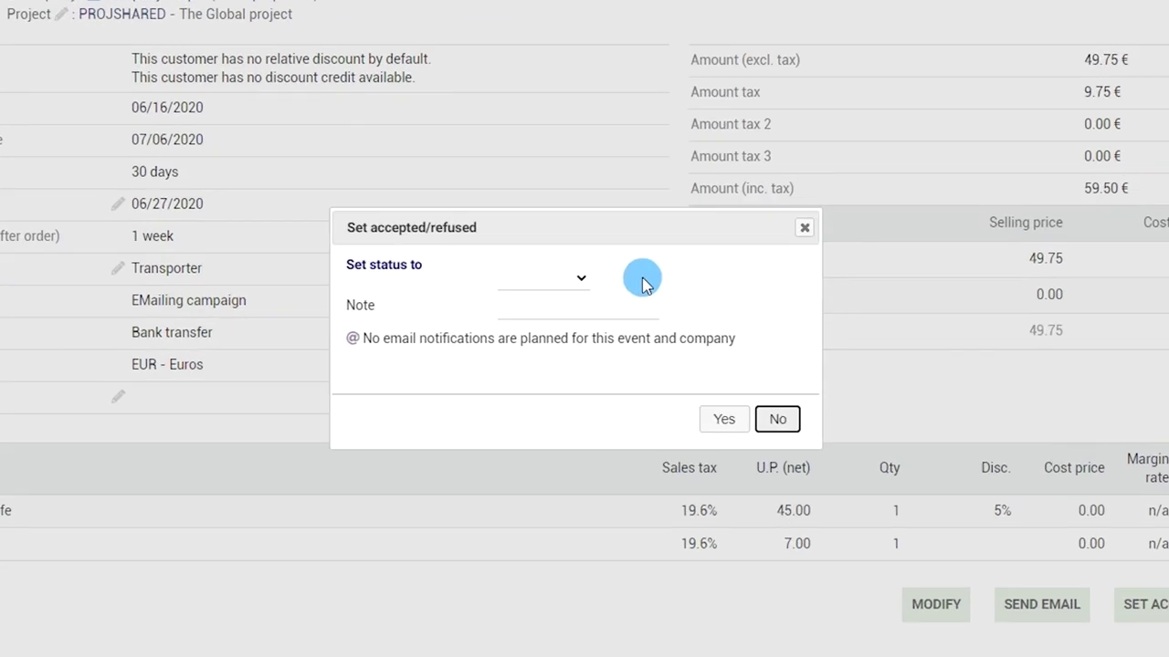
pyautogui.click(572, 298)
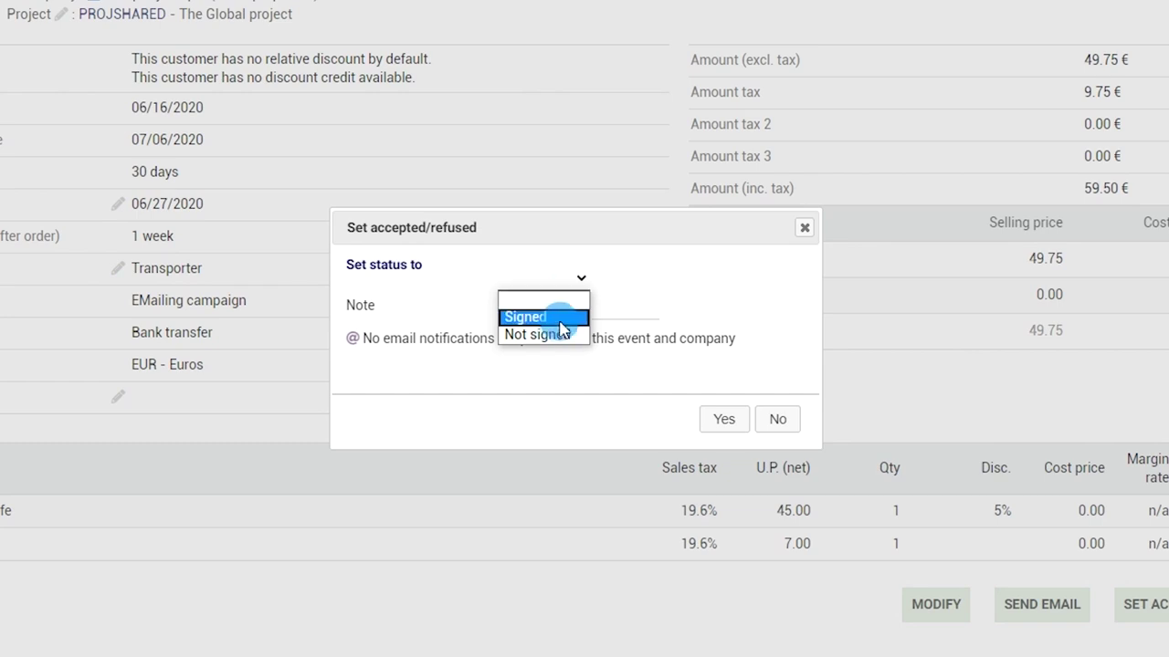
pyautogui.click(559, 317)
pyautogui.click(723, 419)
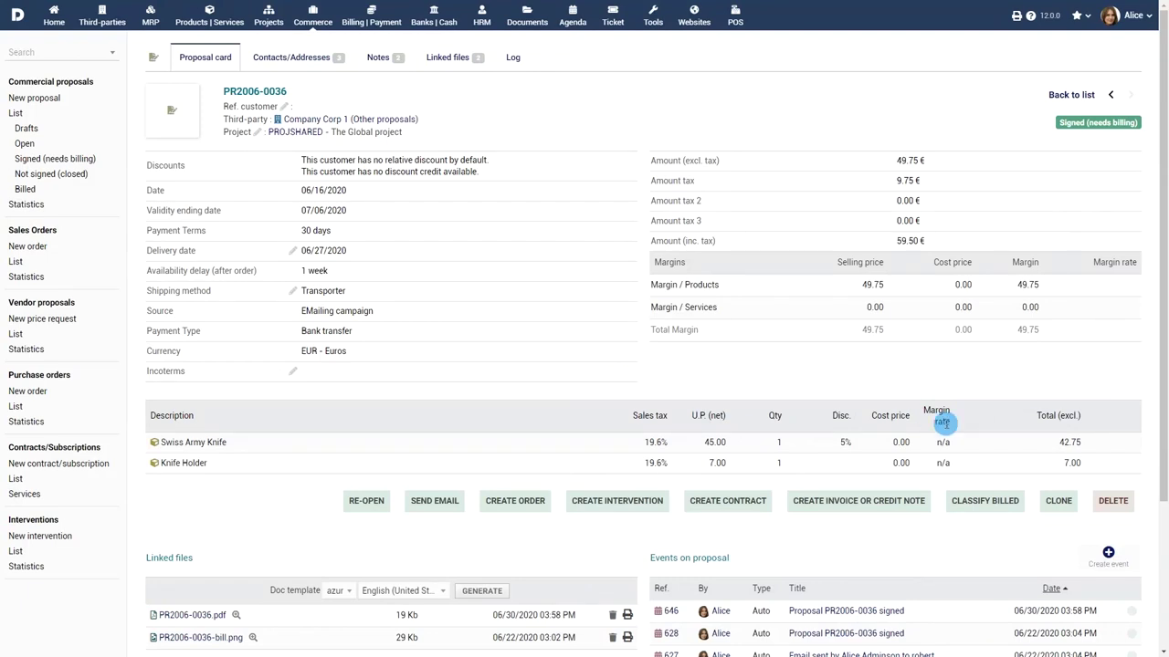
pyautogui.click(1059, 504)
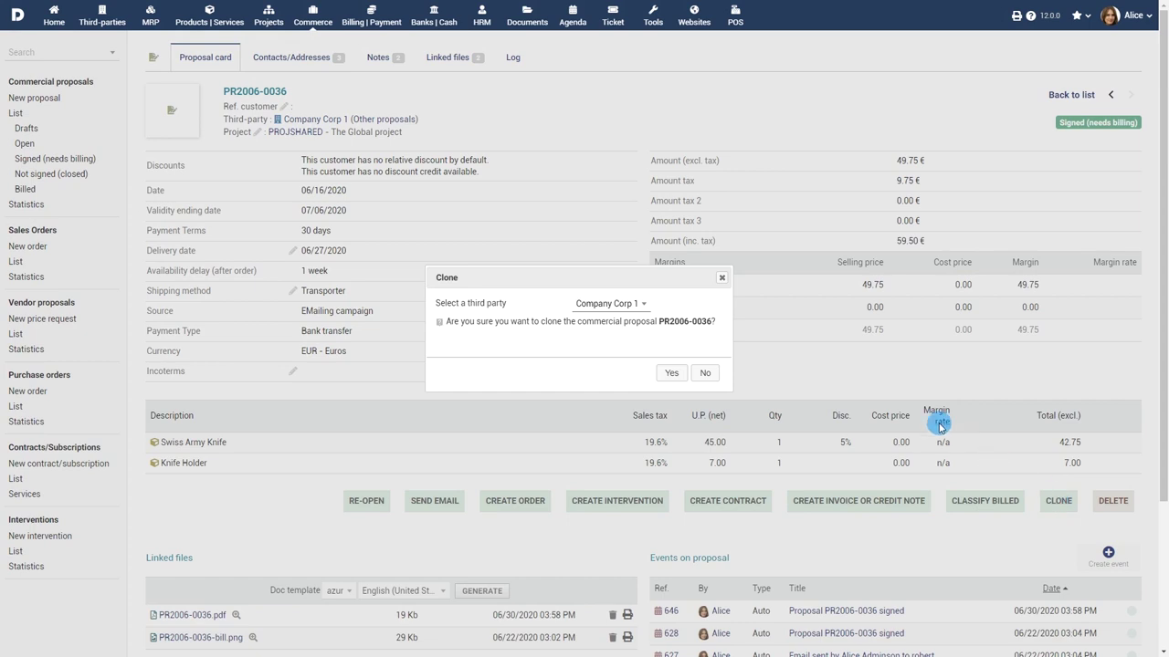
pyautogui.click(643, 307)
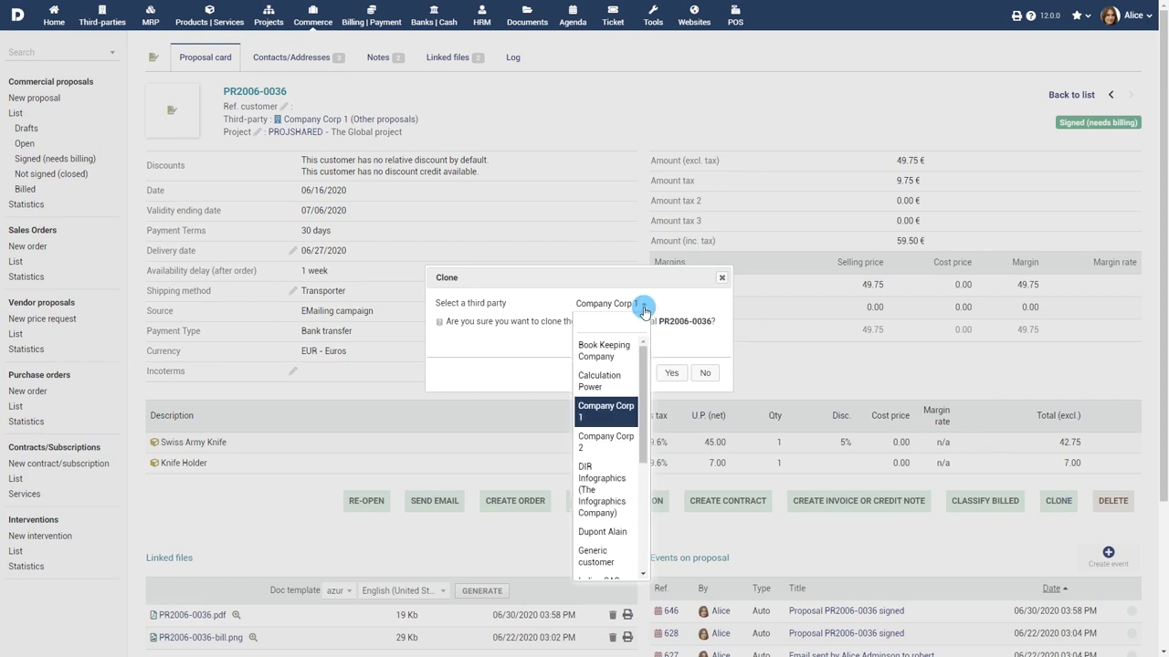
pyautogui.click(644, 309)
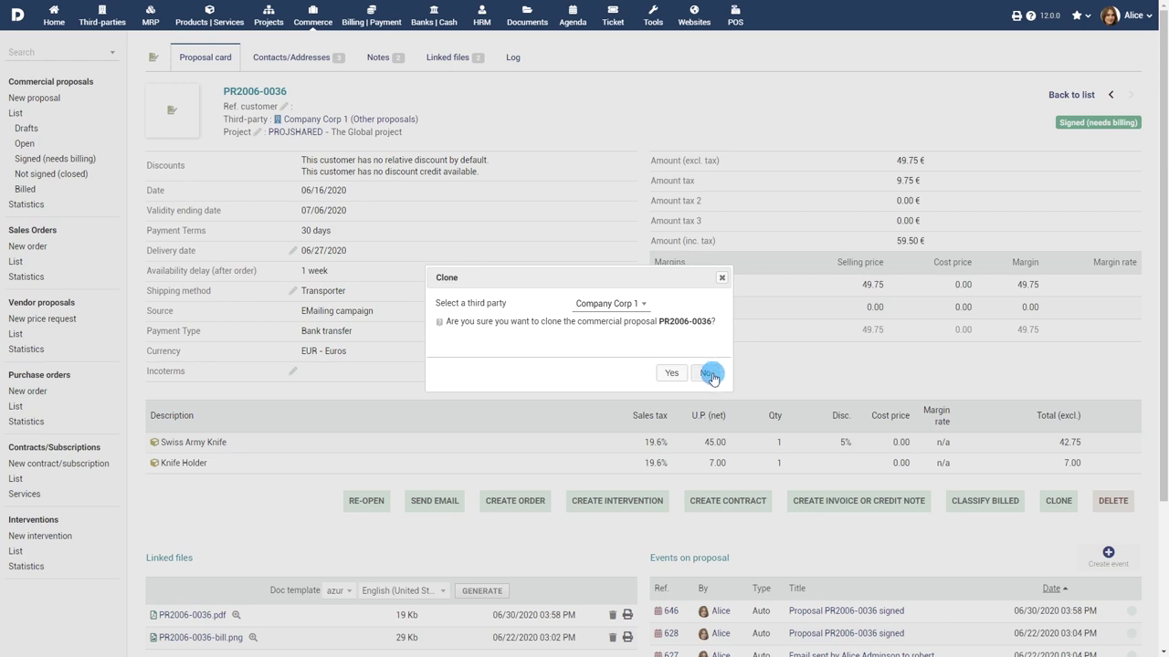
pyautogui.click(705, 372)
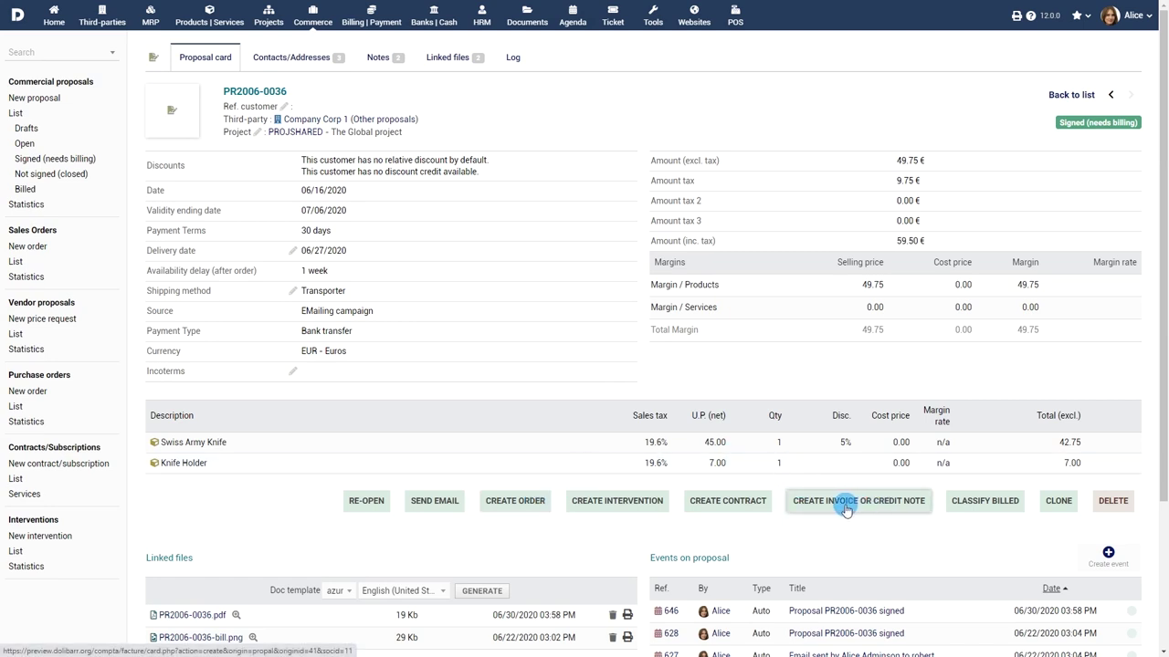
# Filter the 2020 commercial proposal statistics by the status Signed (needs billing)
pyautogui.click(27, 350)
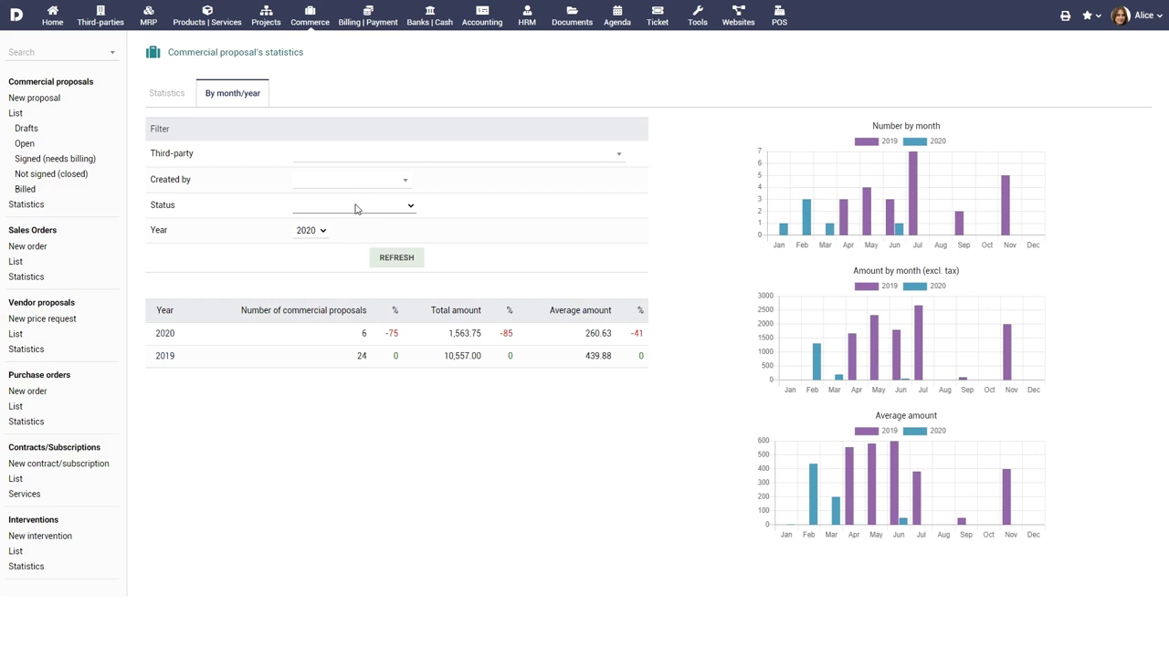
pyautogui.click(355, 206)
pyautogui.click(365, 251)
pyautogui.click(390, 258)
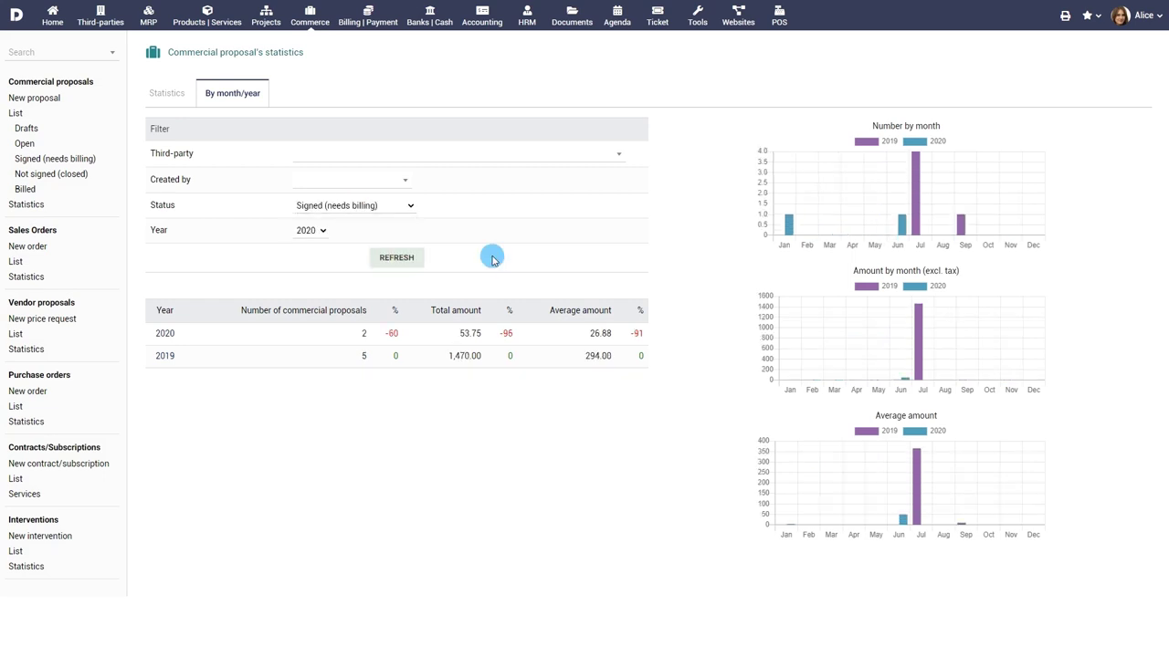
# Review the list of all commercial proposals and its draft, open, signed and not signed views
pyautogui.click(17, 115)
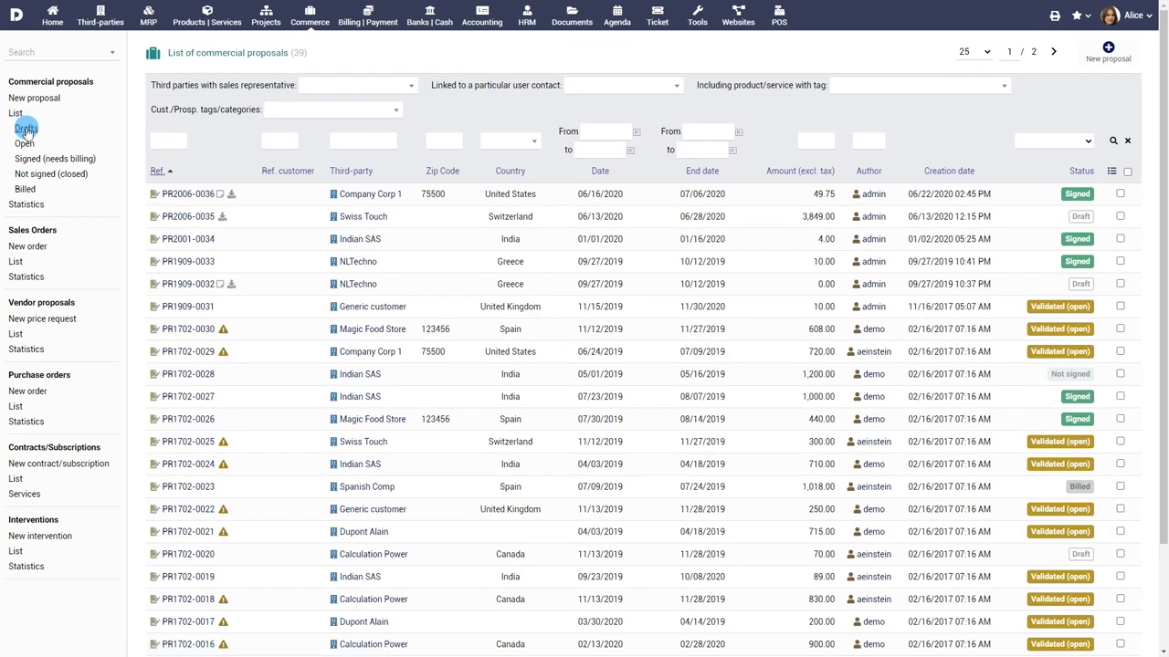
pyautogui.click(26, 130)
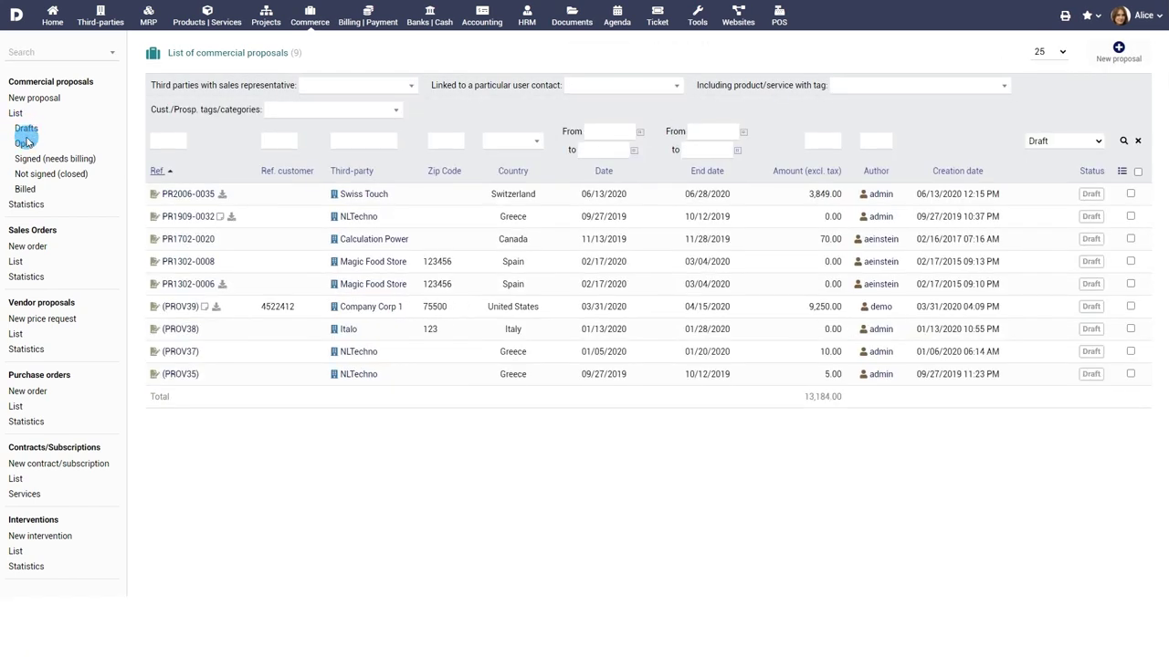
pyautogui.click(25, 144)
pyautogui.click(42, 159)
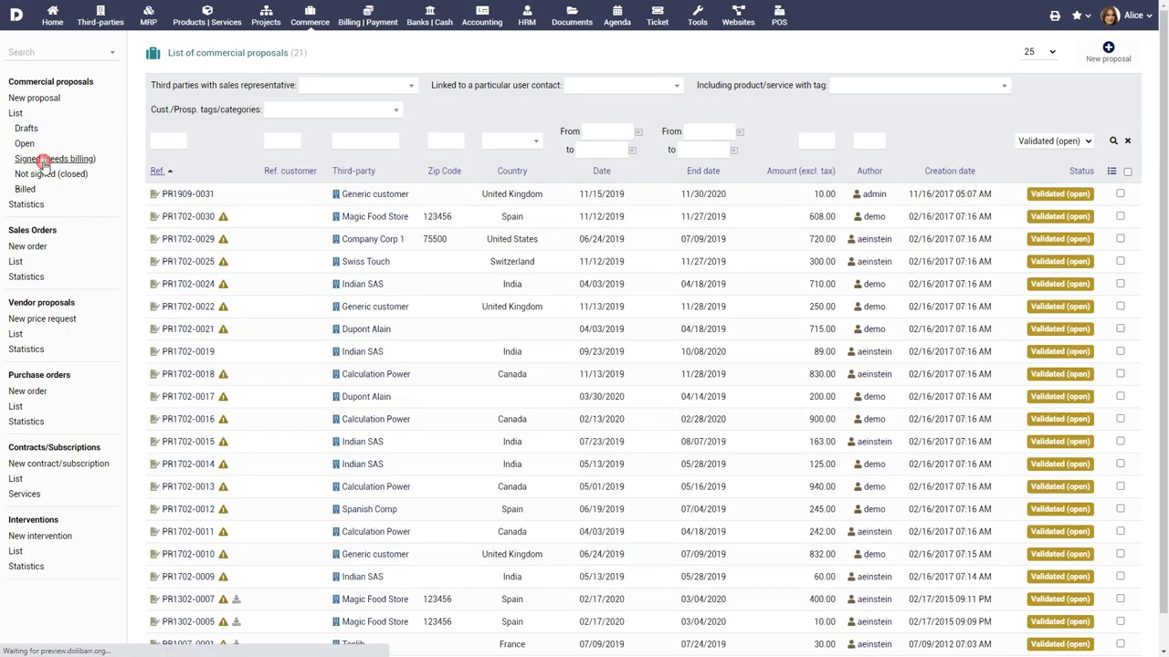
pyautogui.click(45, 175)
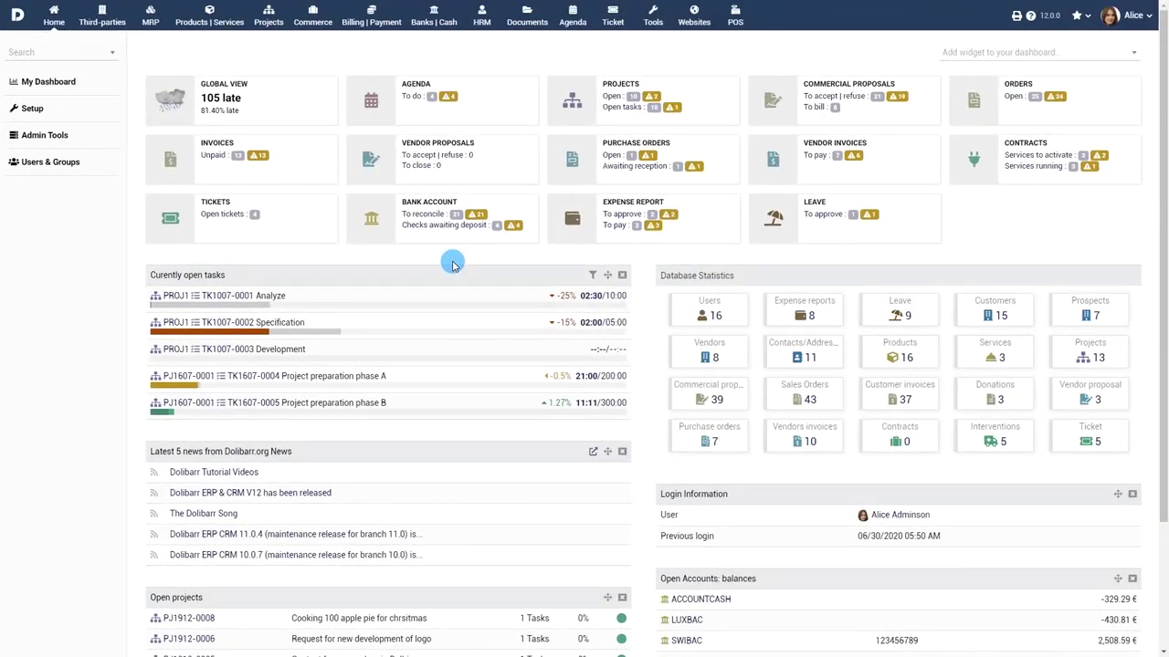
# Open the setup of the Proposals module from the available modules and applications
pyautogui.click(32, 109)
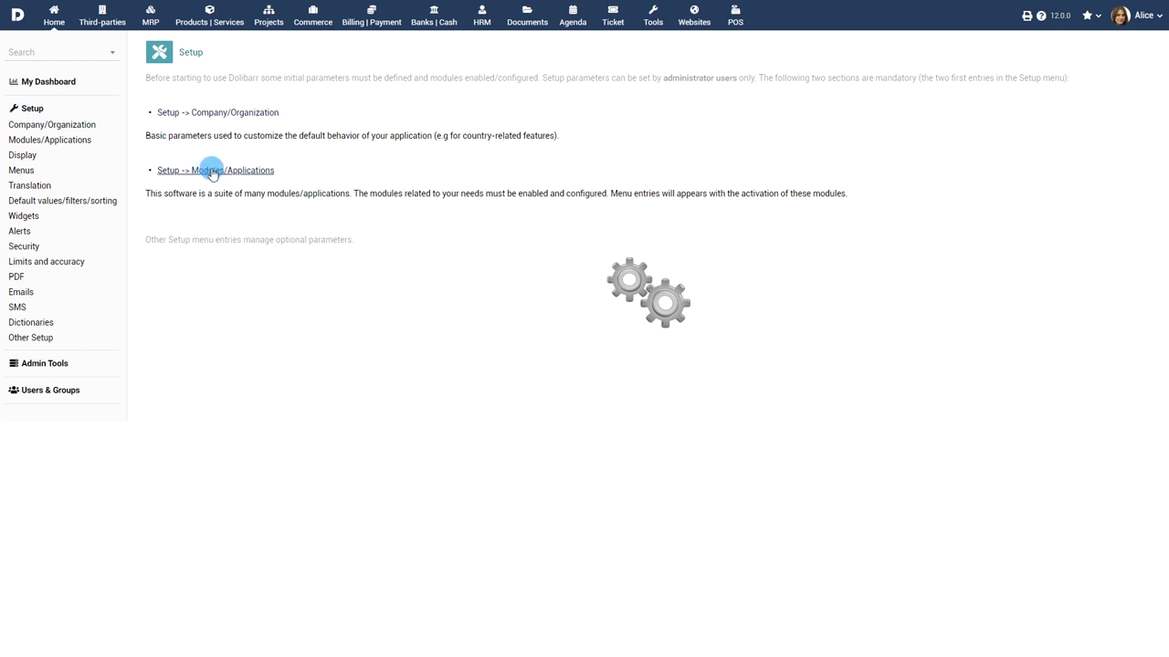
pyautogui.click(212, 168)
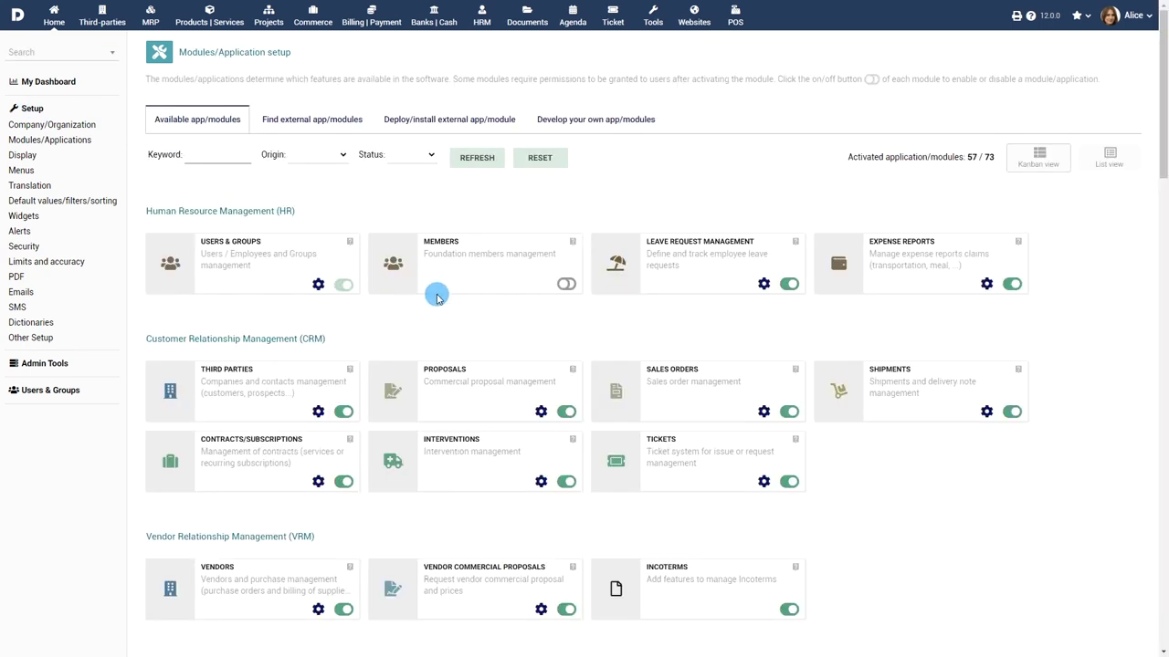
pyautogui.click(540, 412)
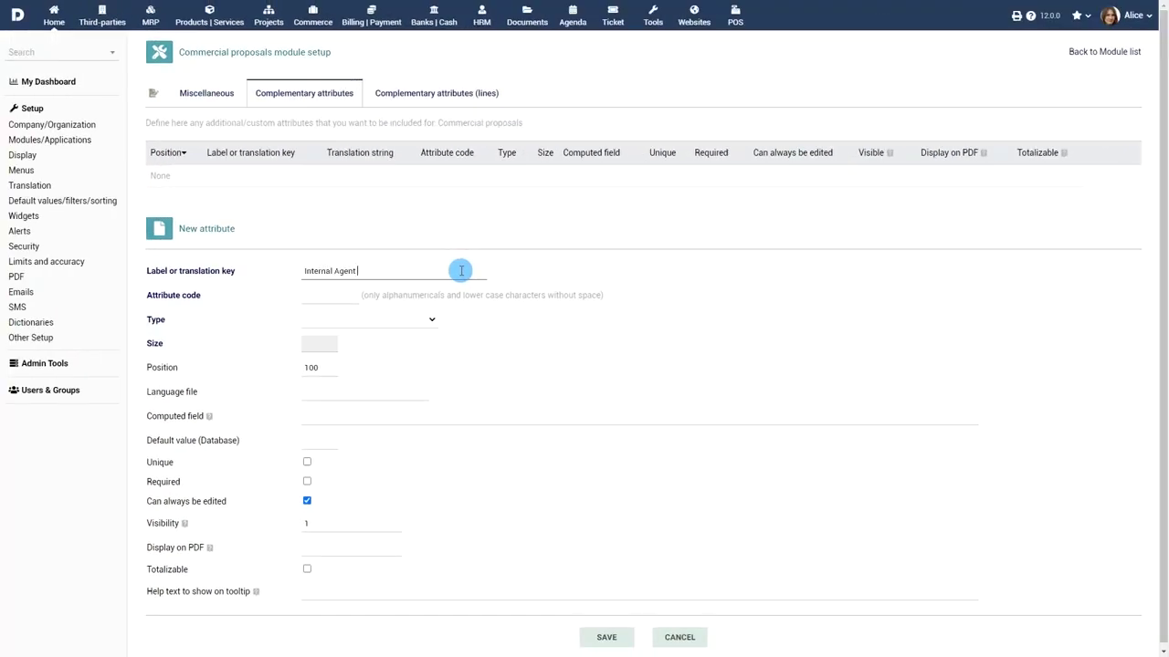
# Define a new complementary attribute for commercial proposals labelled "Internal Agent Code" with code iaccode and type String
pyautogui.write('Code')
pyautogui.click(342, 299)
pyautogui.write('iaccode')
pyautogui.click(369, 320)
pyautogui.click(380, 346)
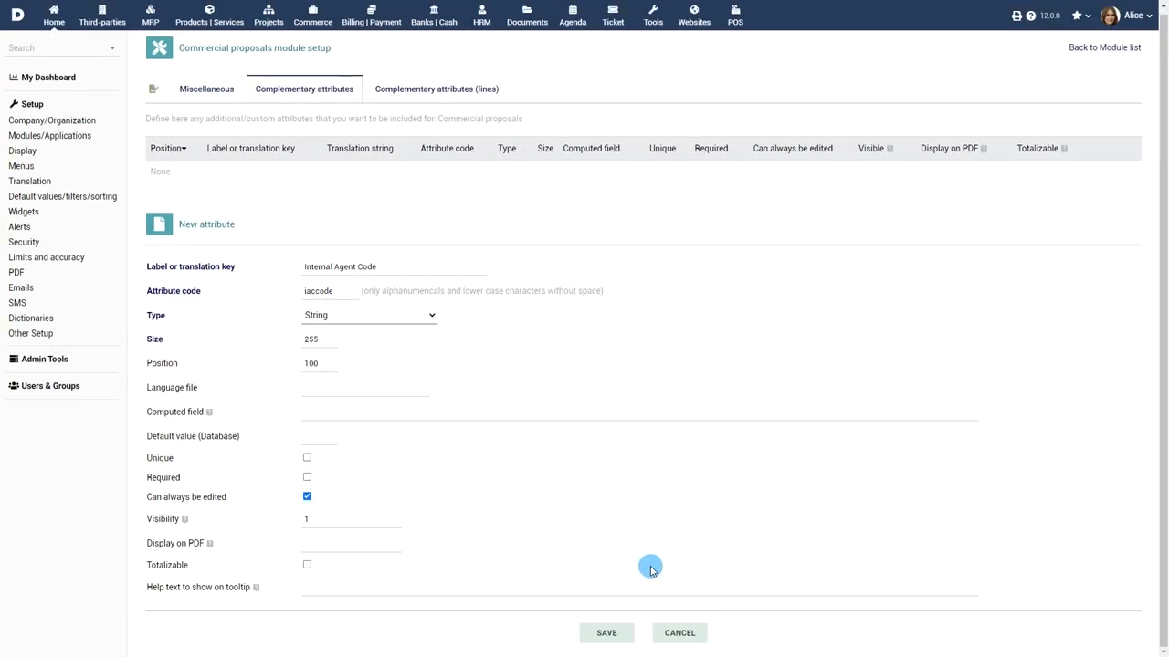